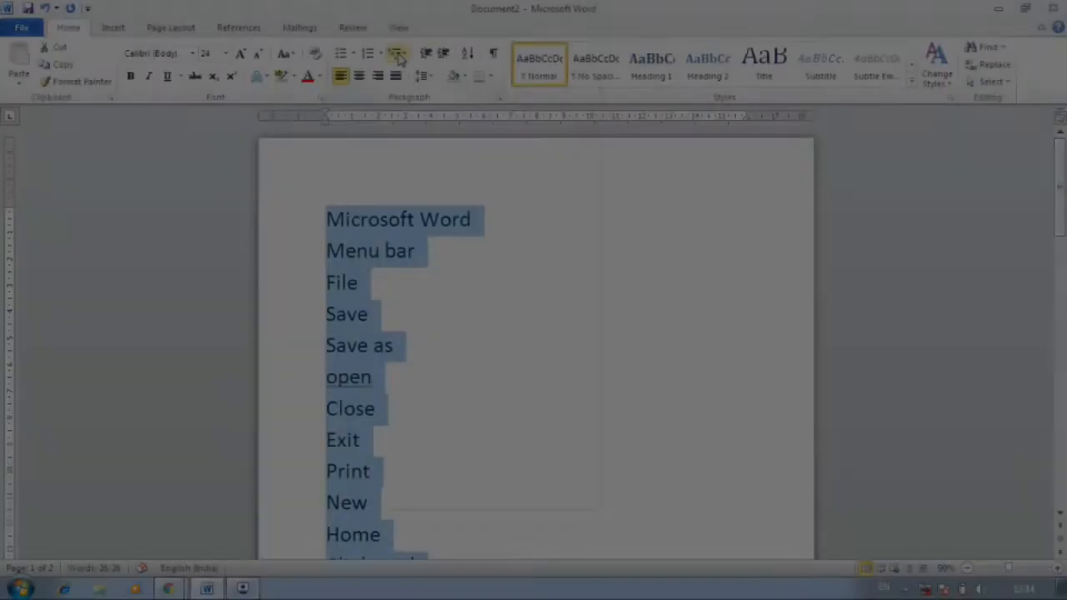
Step: Examine the multilevel list formats and the numbering formats available for the selected lines
left_click(398, 55)
mouse_move(409, 134)
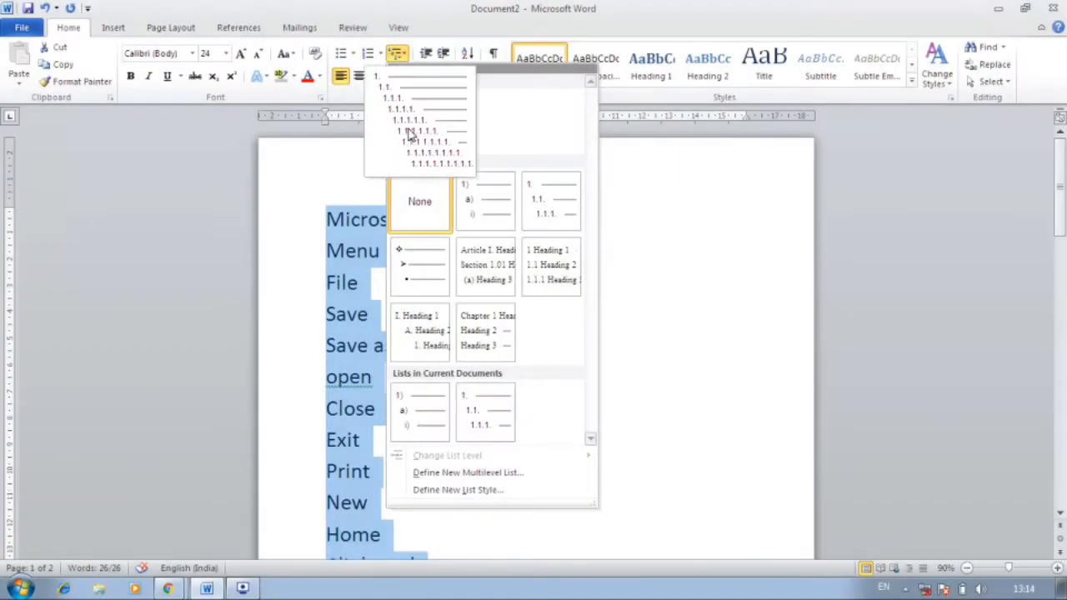
mouse_move(464, 277)
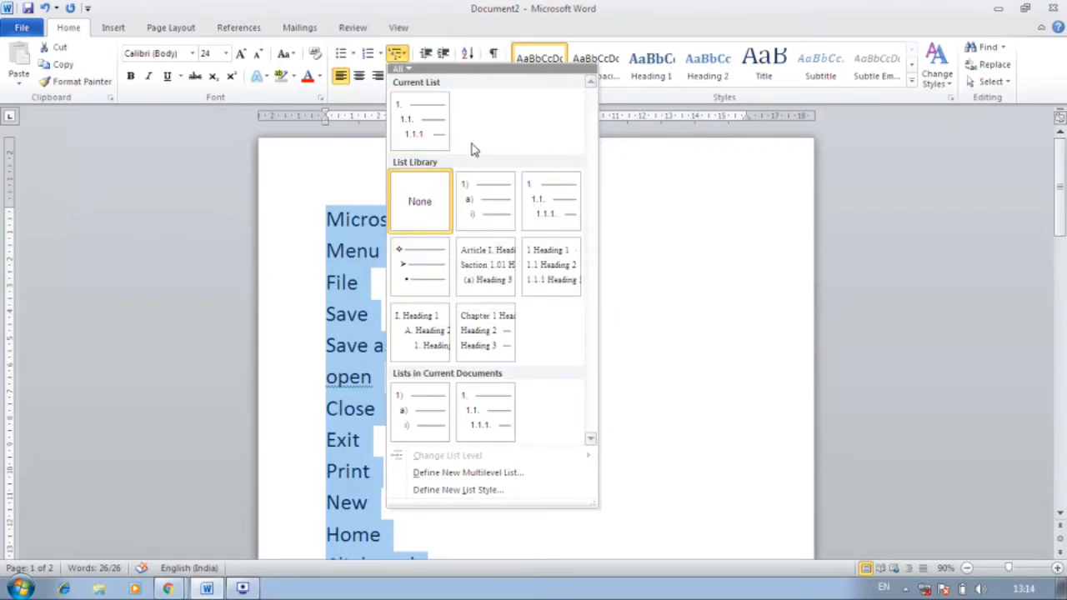
left_click(362, 221)
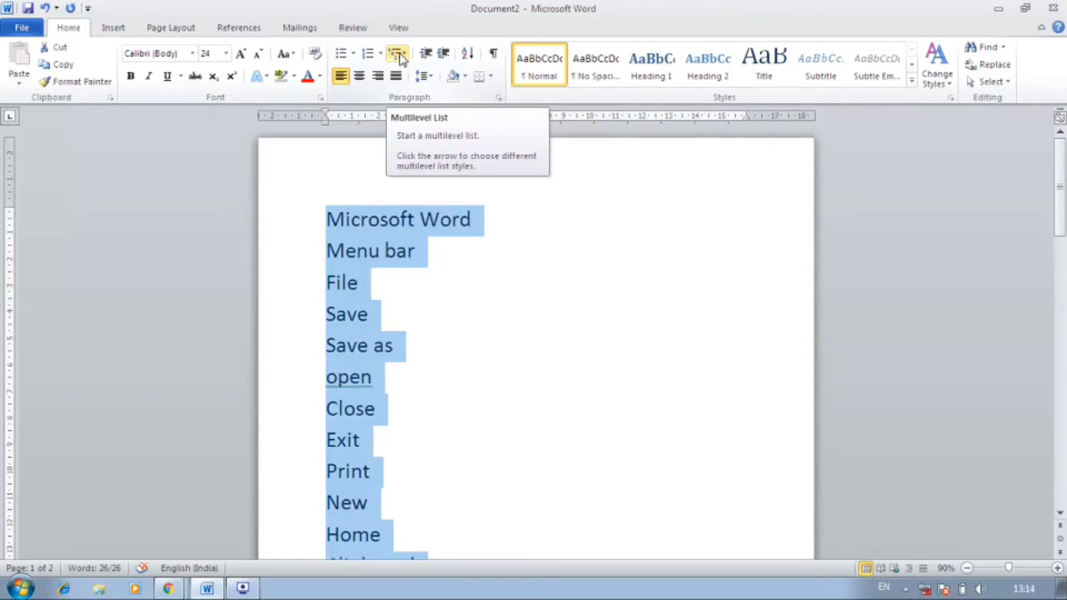
left_click(380, 54)
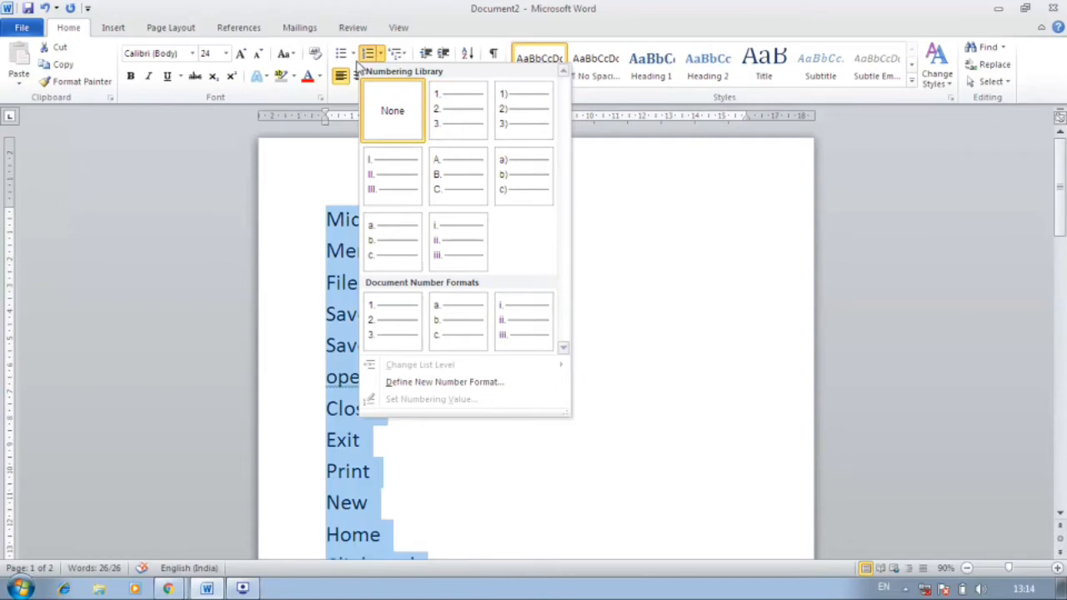
left_click(631, 174)
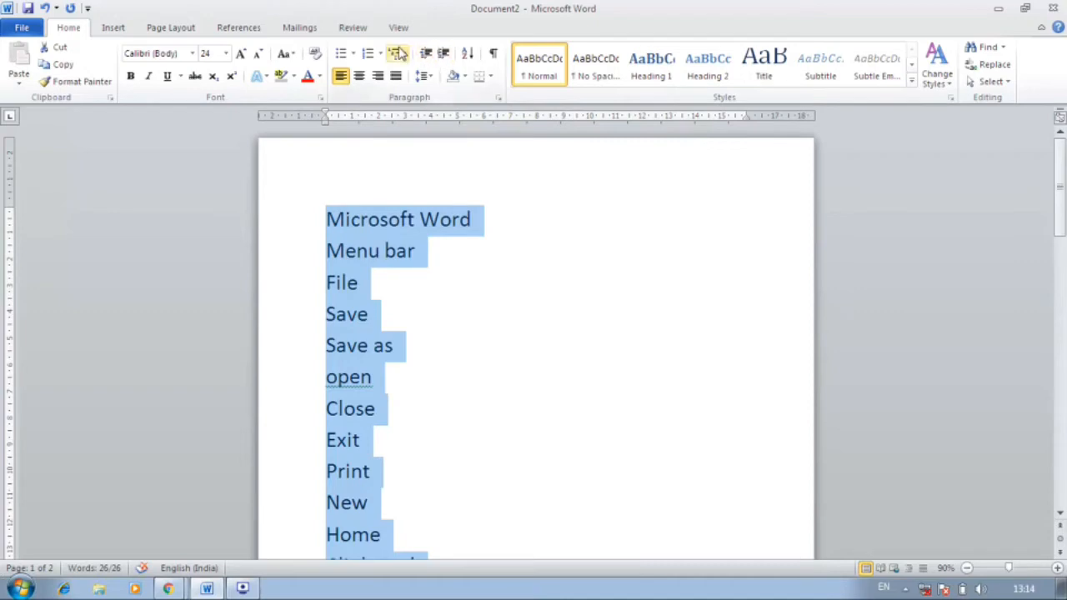
Step: Deselect the text and read through the unnumbered lines from Microsoft Word down to the end of the topics
left_click(509, 386)
scroll(500, 389, "down", 5)
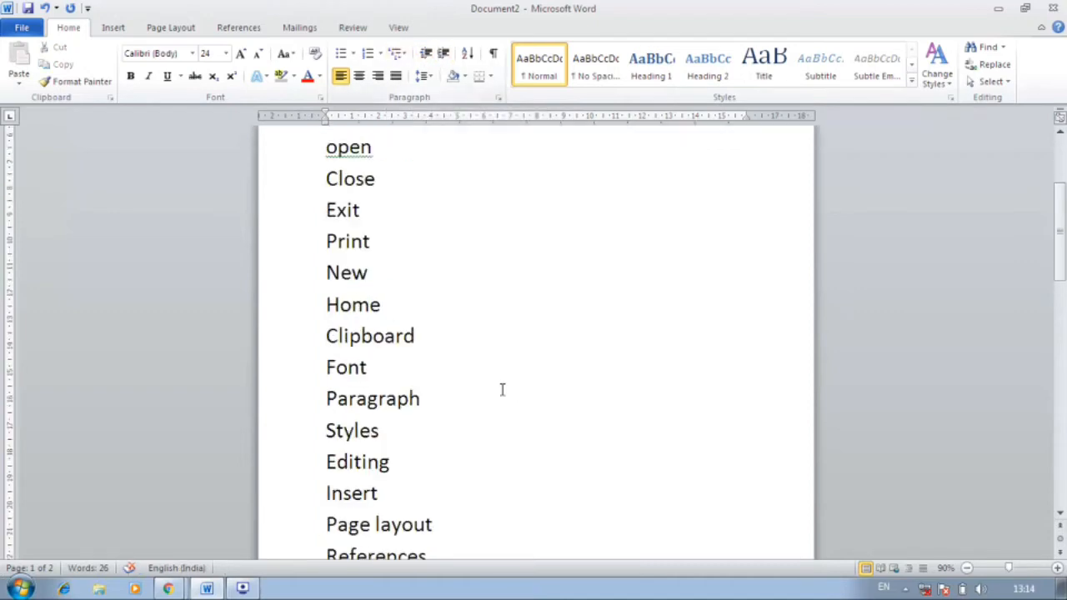
scroll(466, 480, "up", 5)
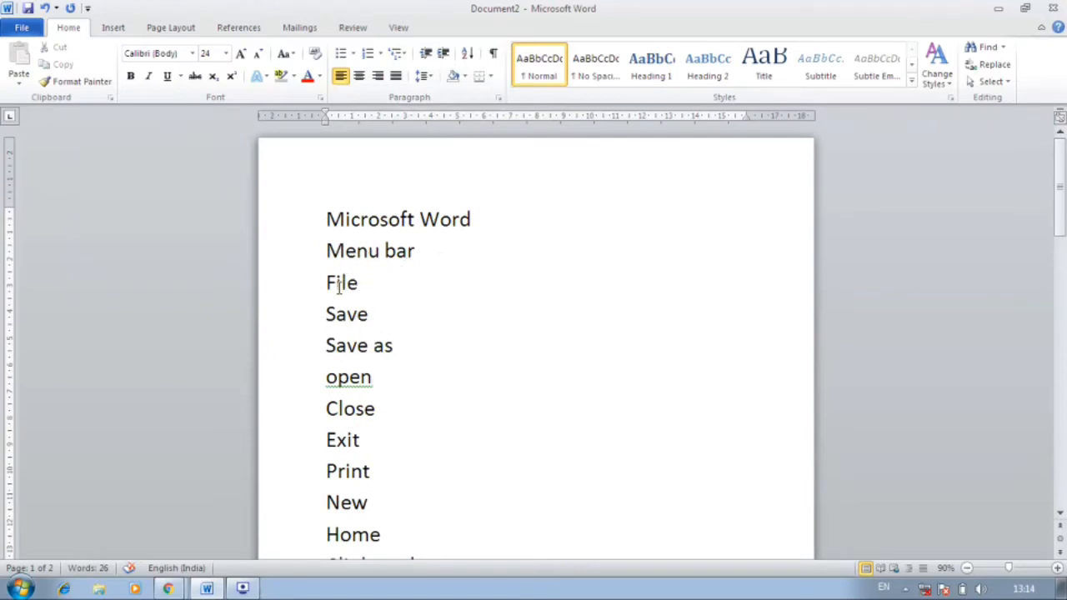
scroll(366, 467, "down", 3)
scroll(374, 460, "up", 3)
scroll(398, 365, "down", 3)
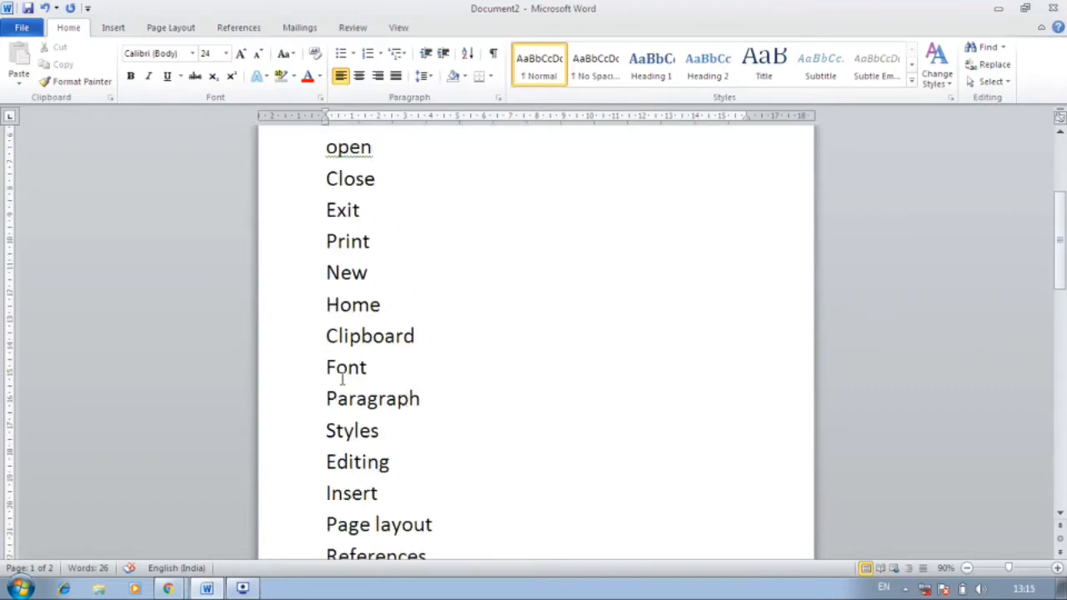
scroll(359, 391, "down", 2)
scroll(375, 407, "up", 5)
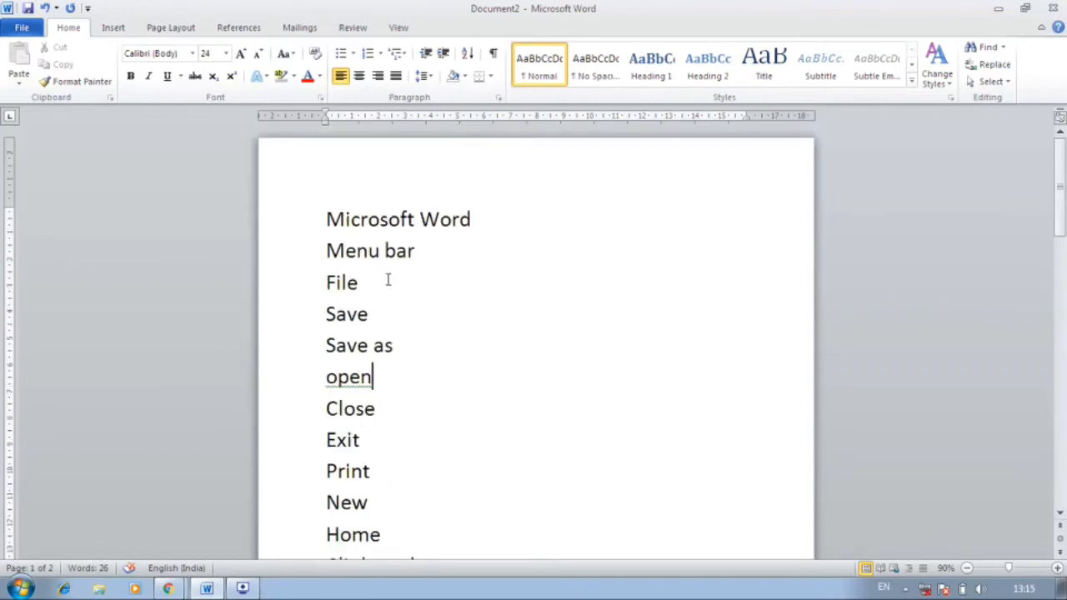
Step: Apply the 1., 1.1., 1.1.1. multilevel list format to all lines from Menu bar to View
left_click_drag(322, 258, 414, 469)
scroll(416, 300, "up", 2)
scroll(400, 387, "up", 12)
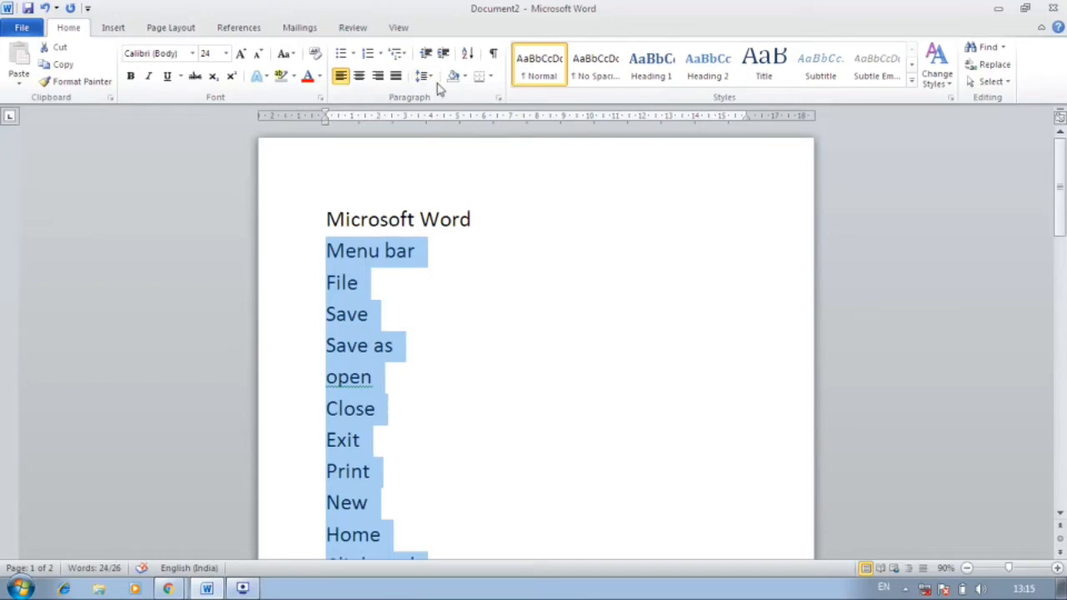
left_click(399, 57)
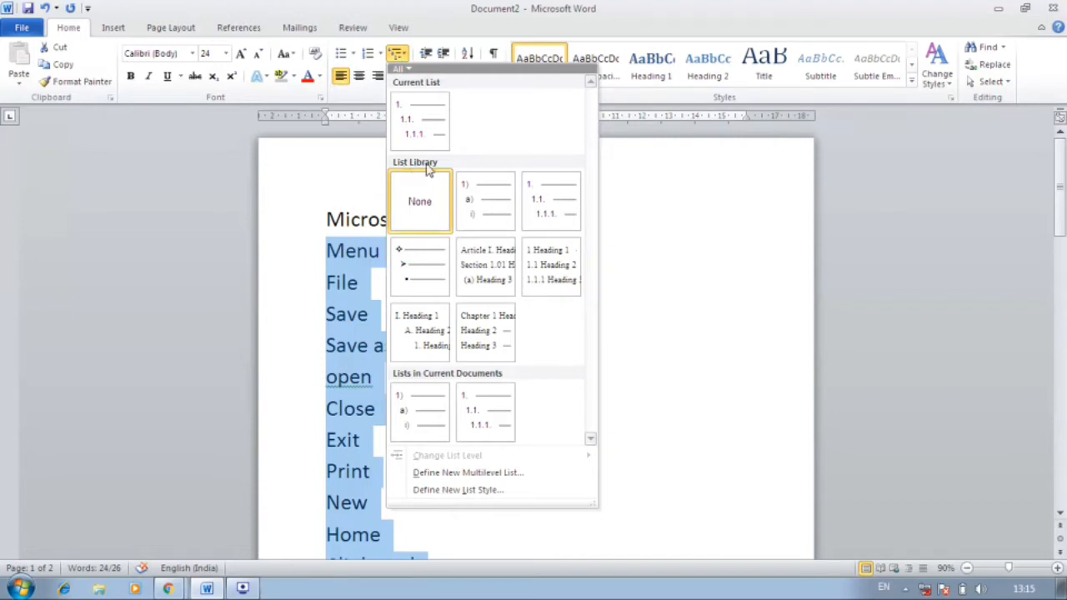
mouse_move(488, 209)
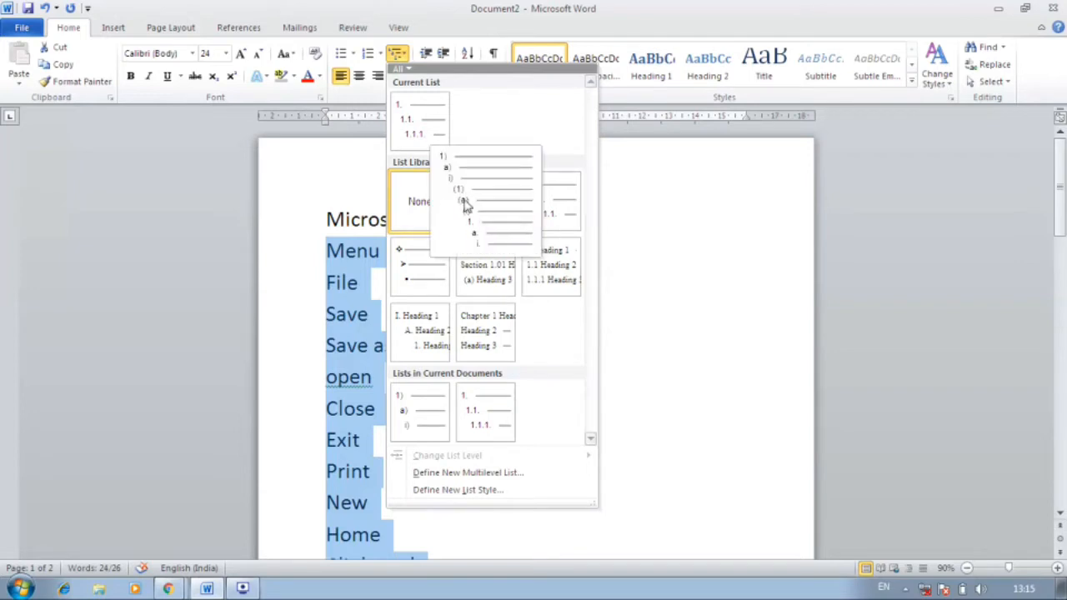
mouse_move(570, 221)
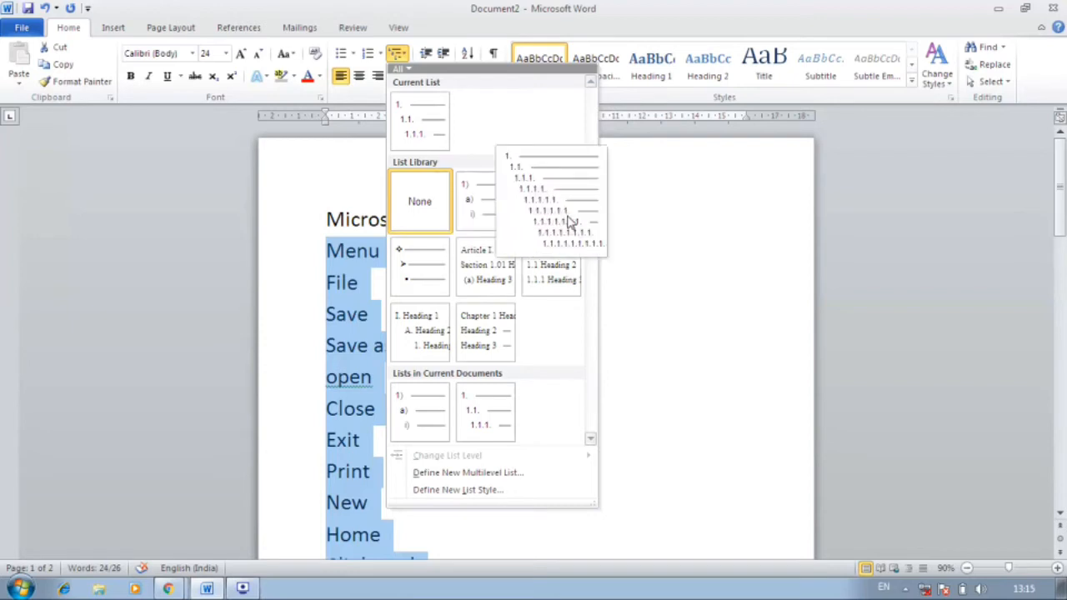
mouse_move(440, 273)
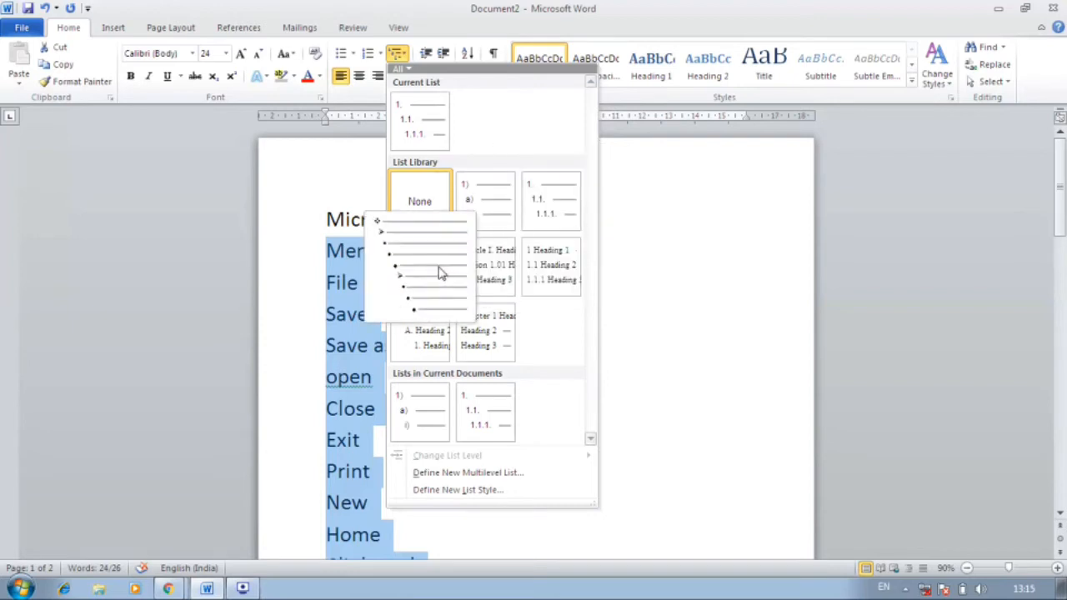
mouse_move(457, 357)
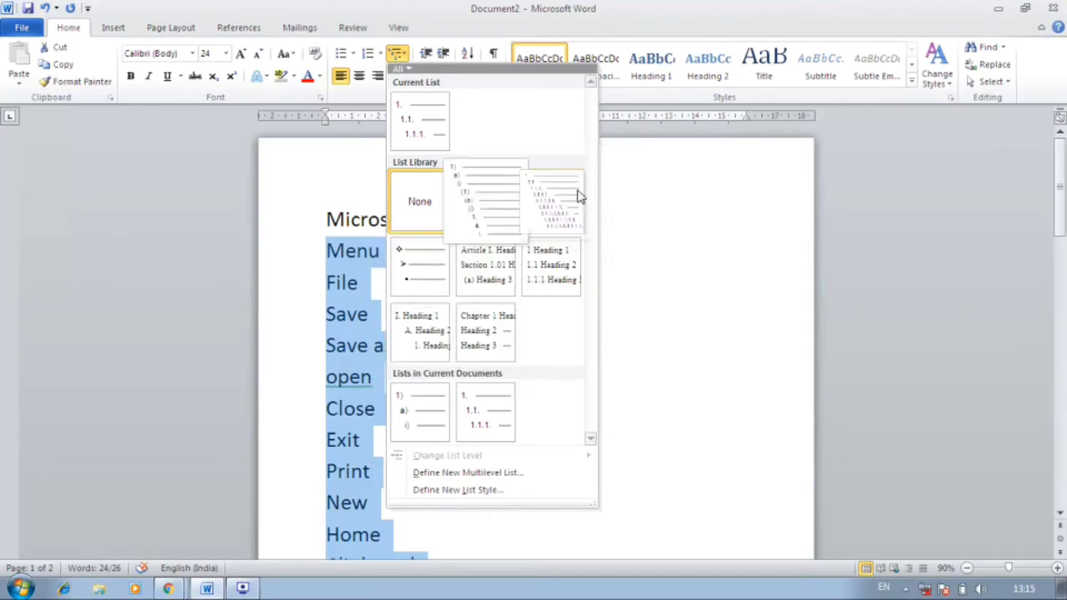
left_click(555, 207)
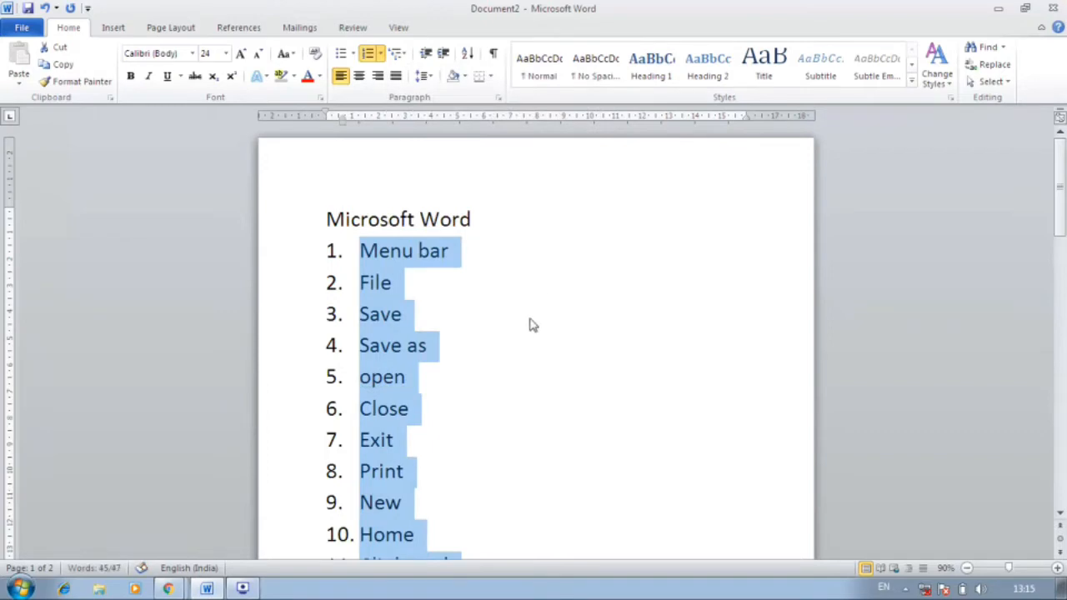
left_click(505, 309)
scroll(503, 374, "down", 2)
scroll(467, 452, "down", 2)
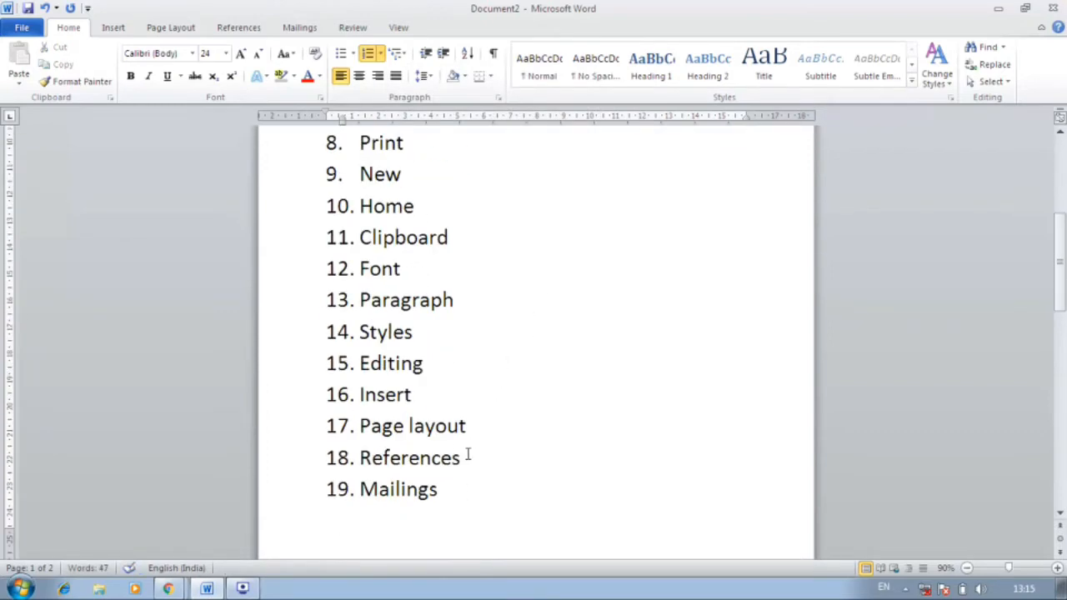
scroll(467, 452, "up", 4)
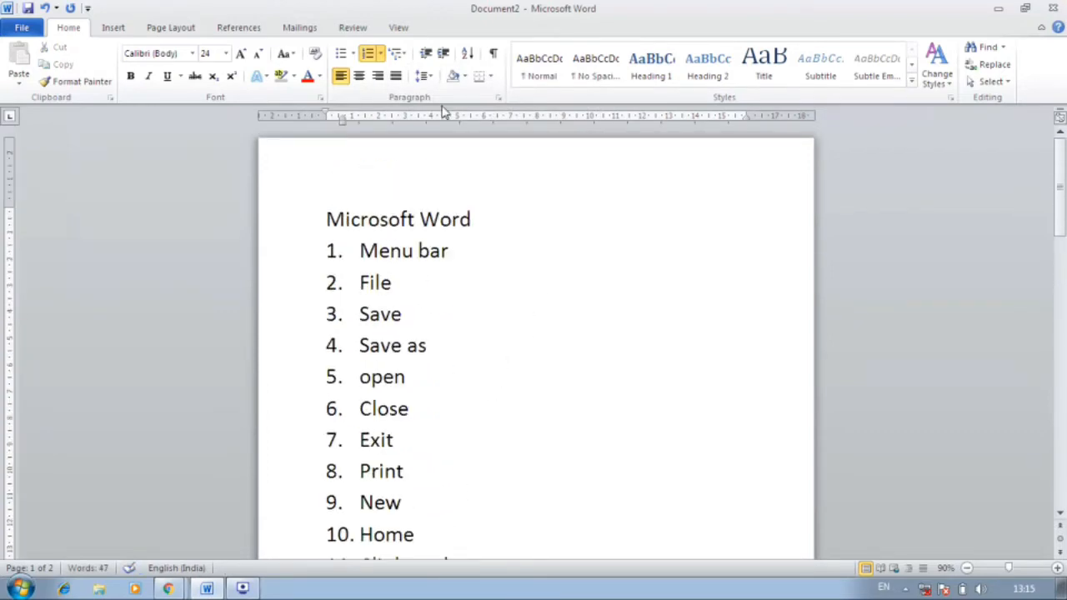
Step: Compare the 1., 1.1., 1.1.1. multilevel format in the list library with the numbering applied to the lines
left_click(408, 54)
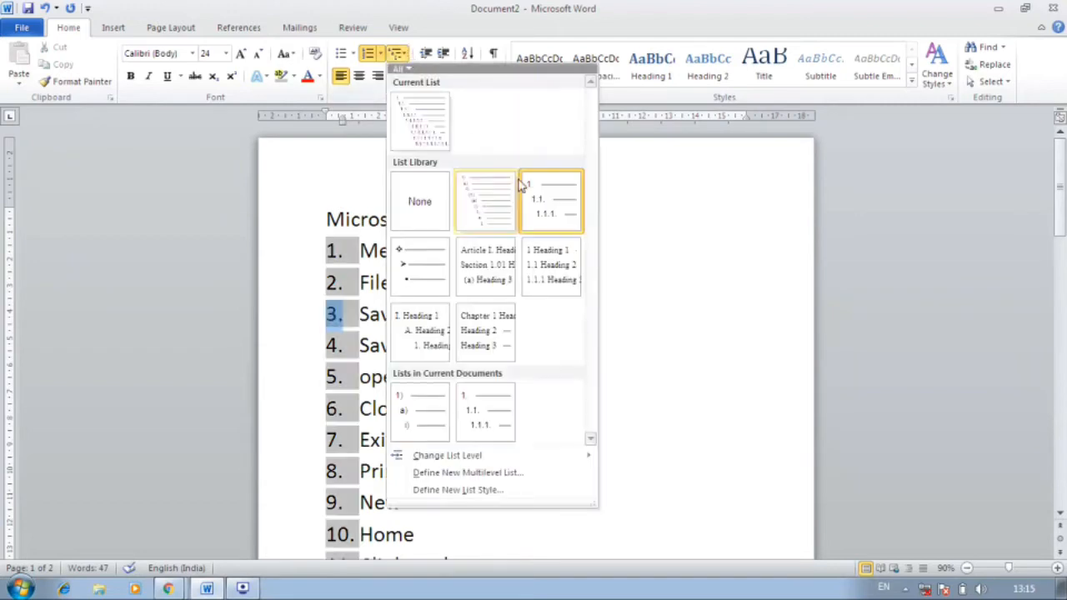
left_click(556, 211)
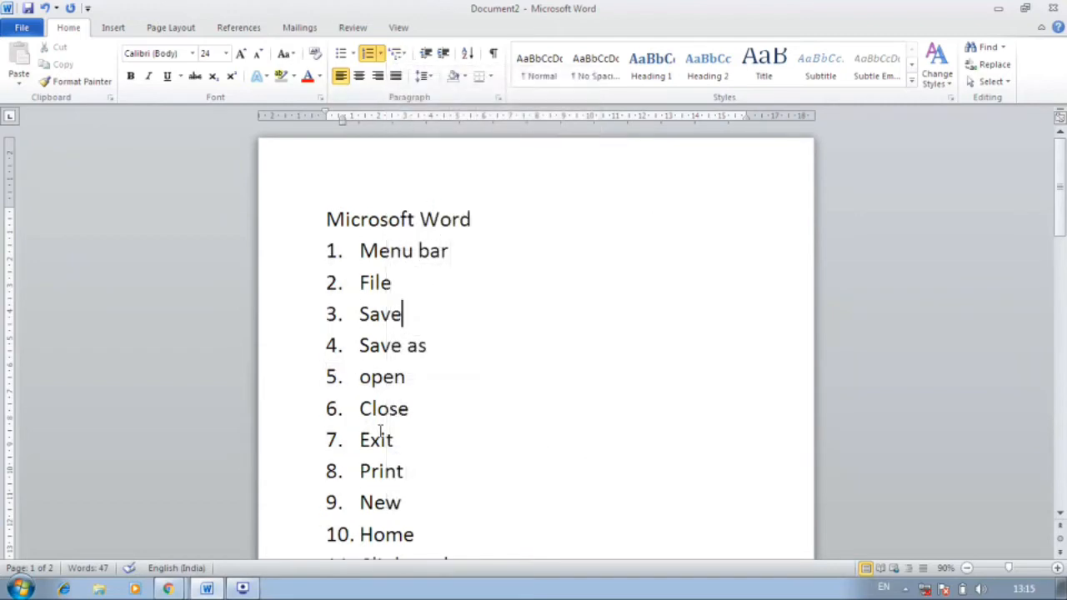
scroll(354, 500, "down", 2)
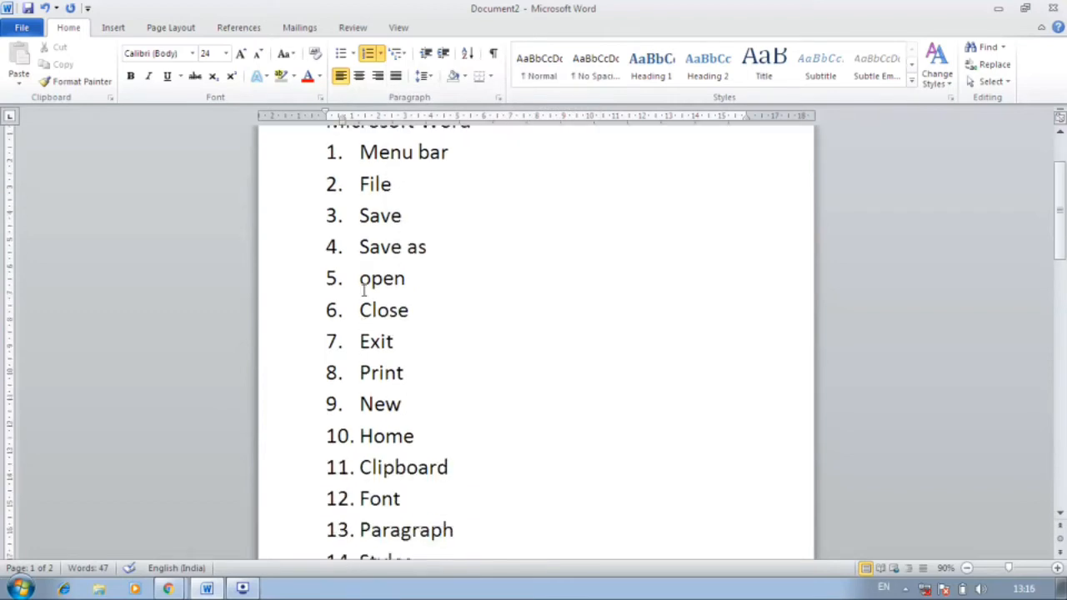
left_click(397, 55)
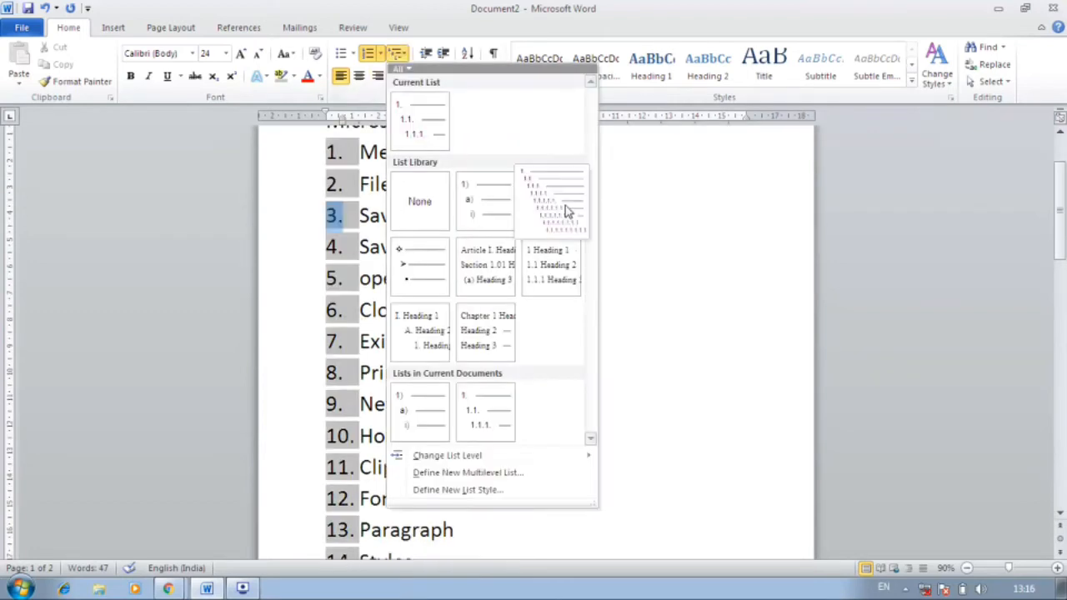
left_click(674, 234)
scroll(390, 405, "up", 2)
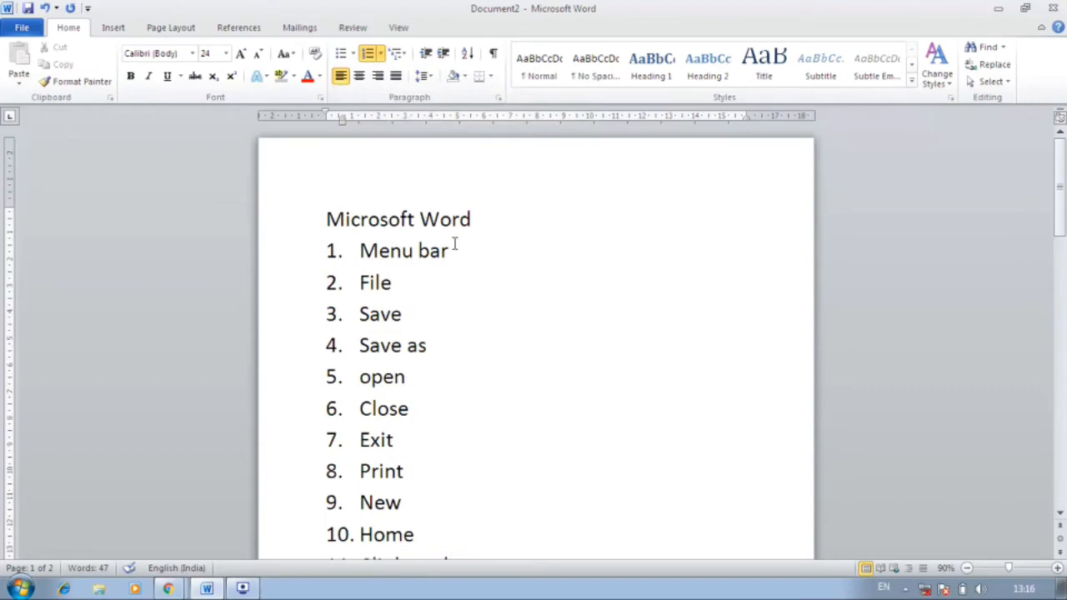
left_click(398, 54)
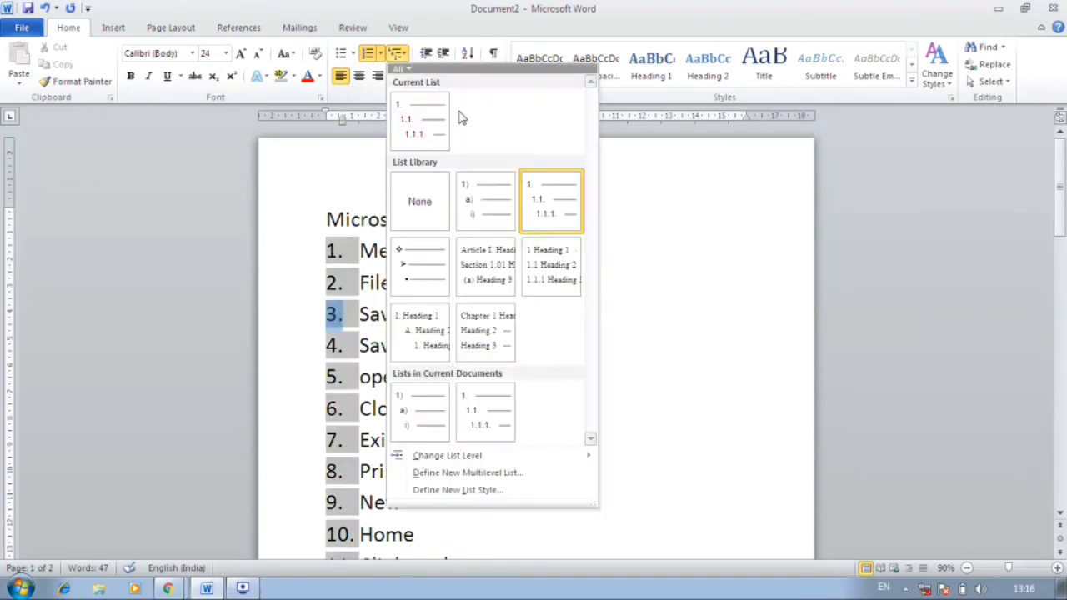
left_click(580, 201)
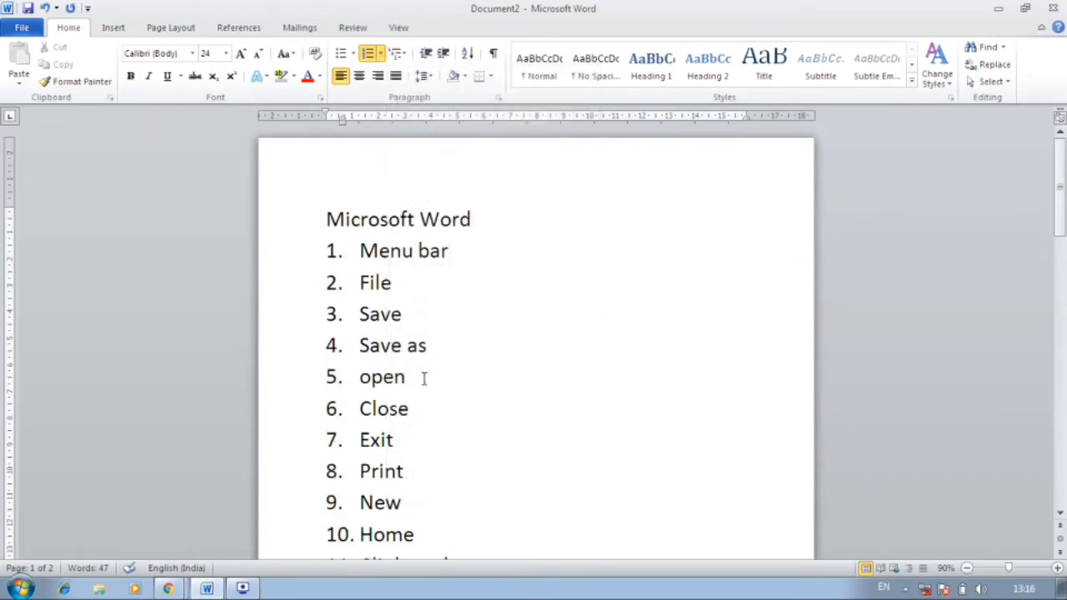
left_click(398, 53)
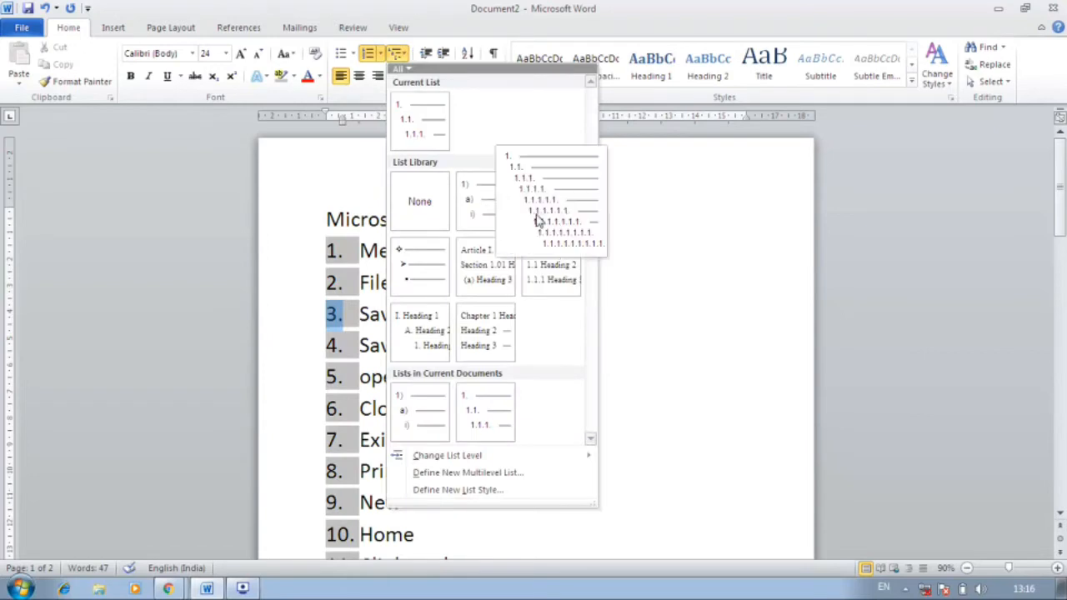
left_click(585, 230)
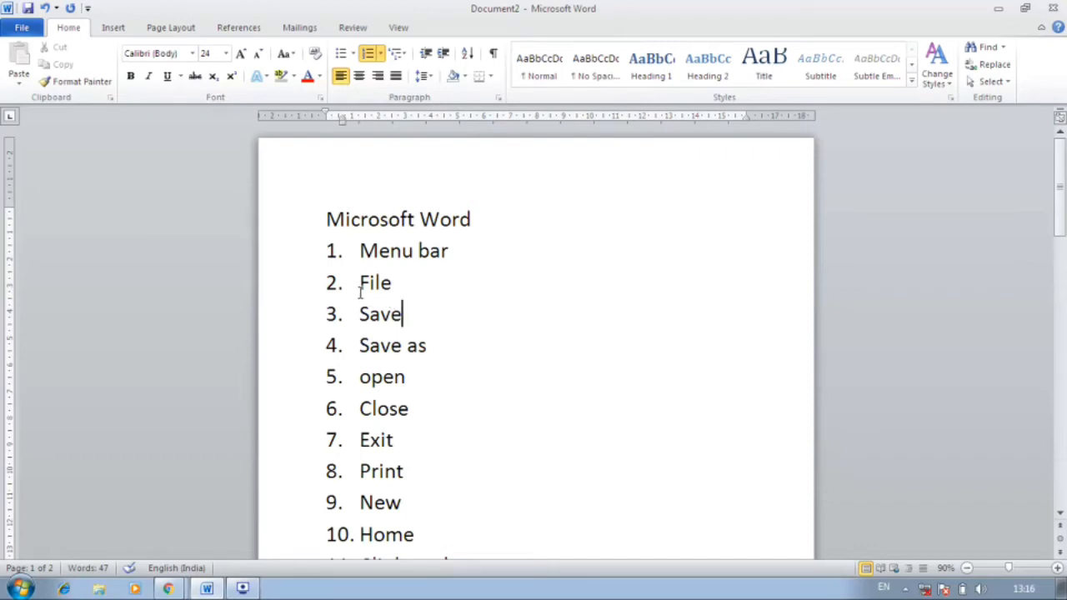
Step: Review the numbered items from Menu bar to View on both pages, placing the cursor before File
left_click(360, 251)
left_click(361, 284)
scroll(358, 483, "down", 12)
scroll(357, 482, "down", 3)
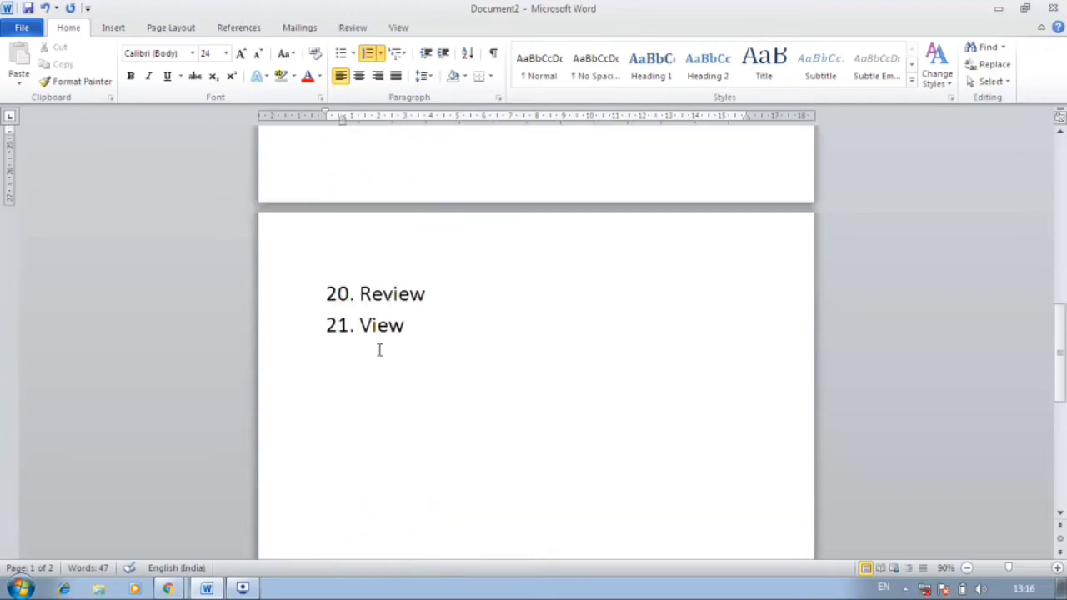
scroll(379, 350, "up", 15)
scroll(379, 450, "up", 2)
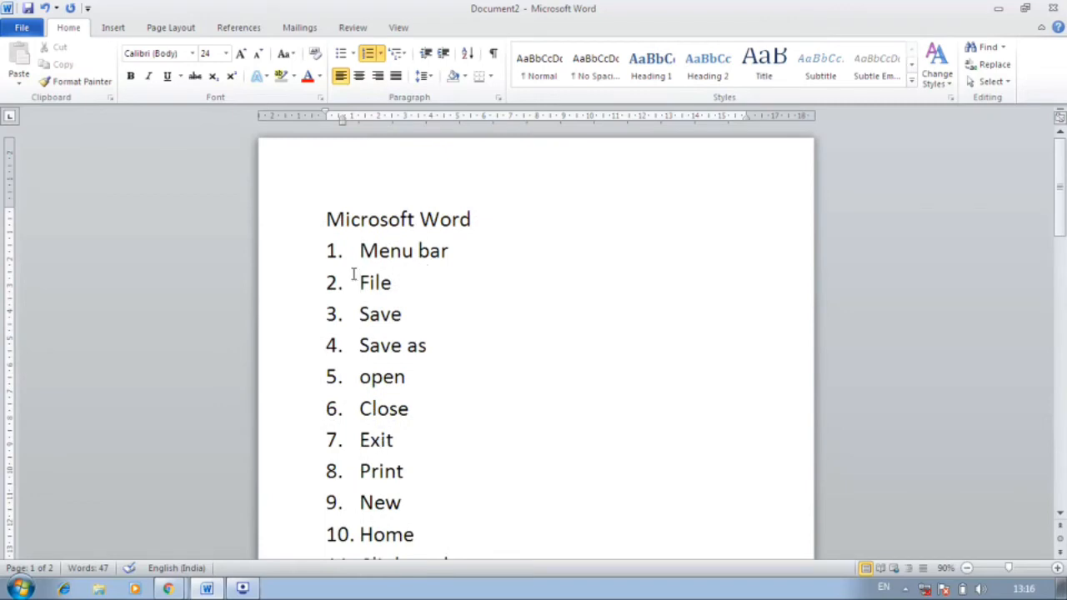
scroll(438, 195, "down", 1)
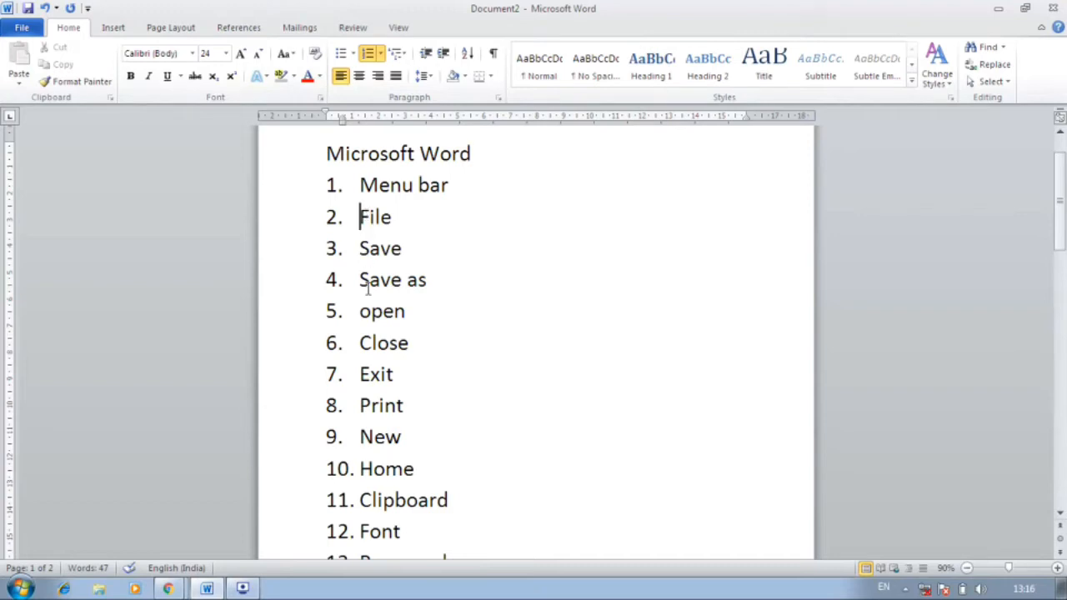
scroll(361, 382, "up", 1)
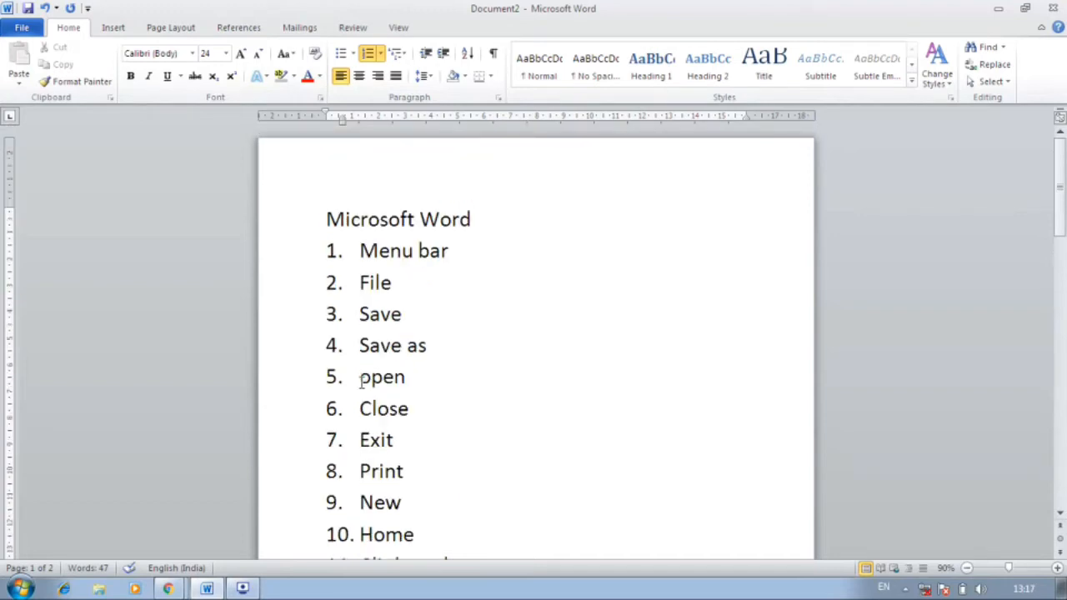
Step: Preview the sublevel numbering of the 1., 1.1., 1.1.1. multilevel format once more and look over the numbered items
left_click(405, 54)
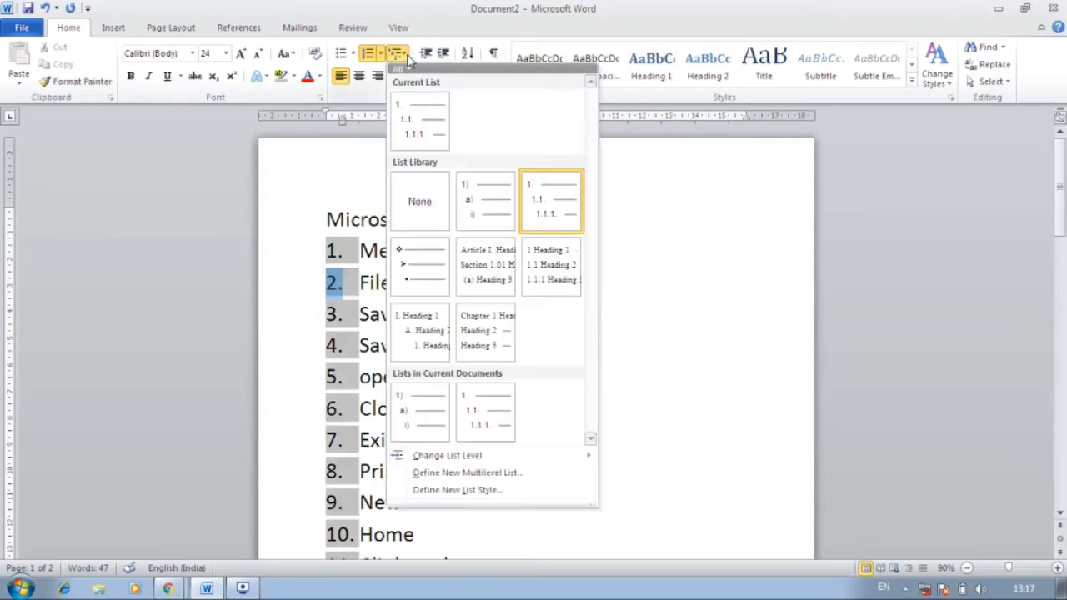
mouse_move(538, 176)
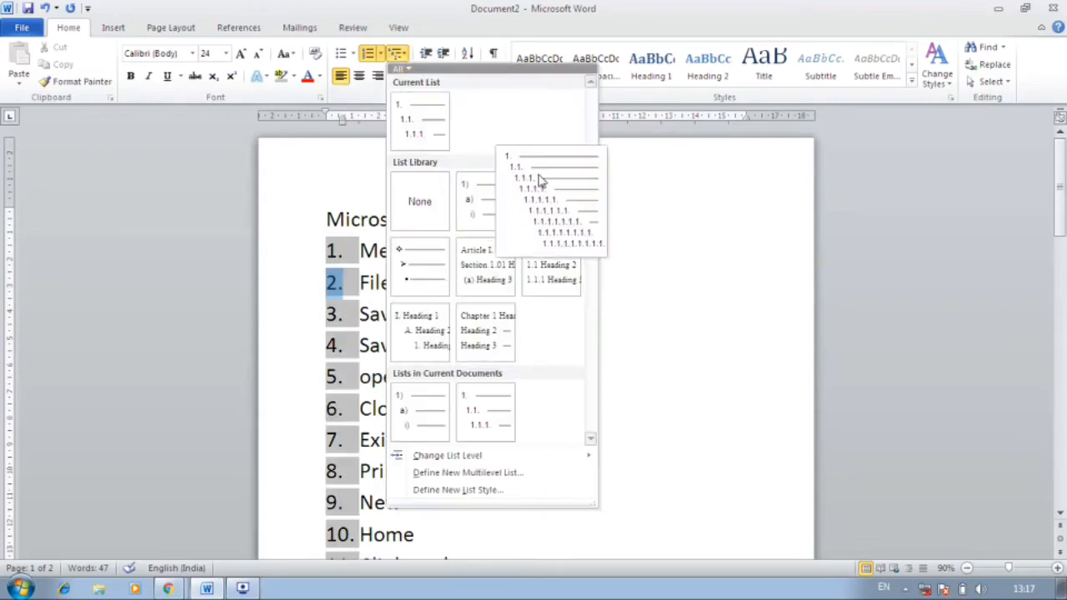
left_click(643, 213)
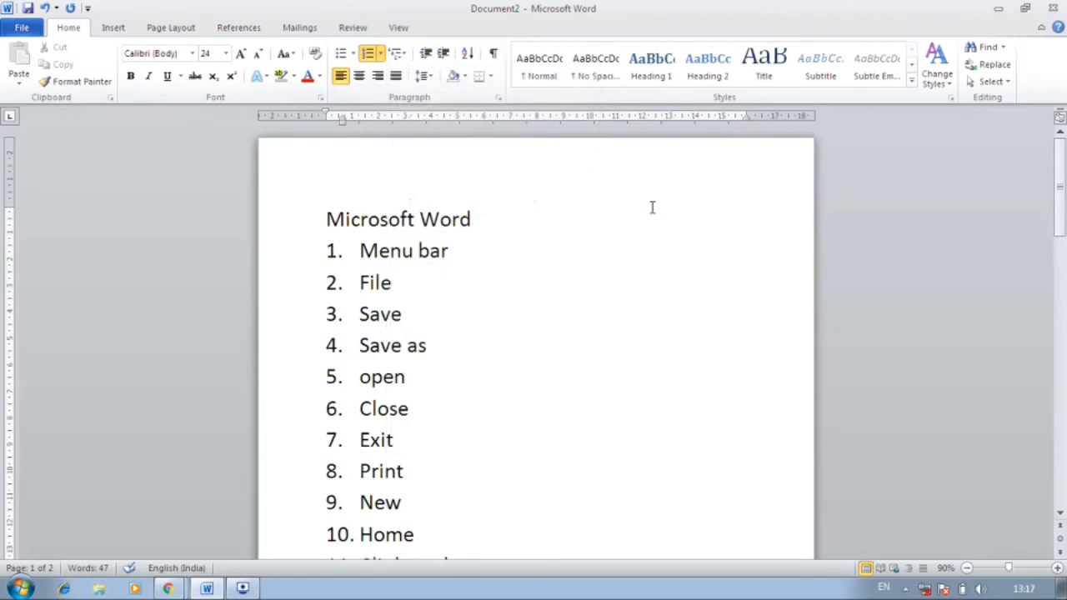
scroll(520, 354, "down", 1)
scroll(521, 354, "down", 1)
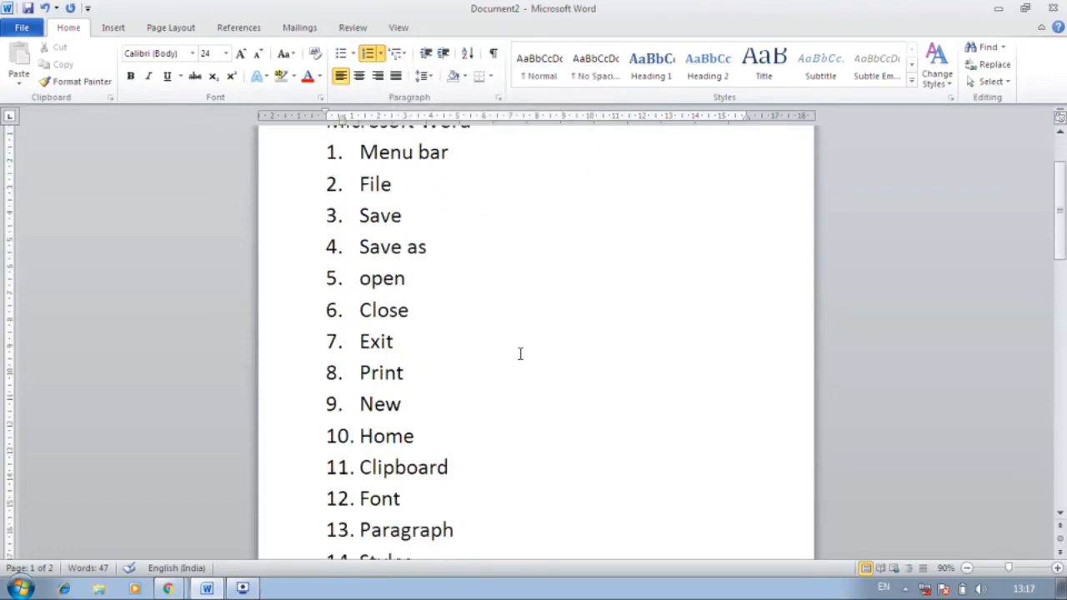
Step: Demote File to the second level as 1.1. under Menu bar, and Save to the third level as 1.1.1
scroll(520, 353, "up", 2)
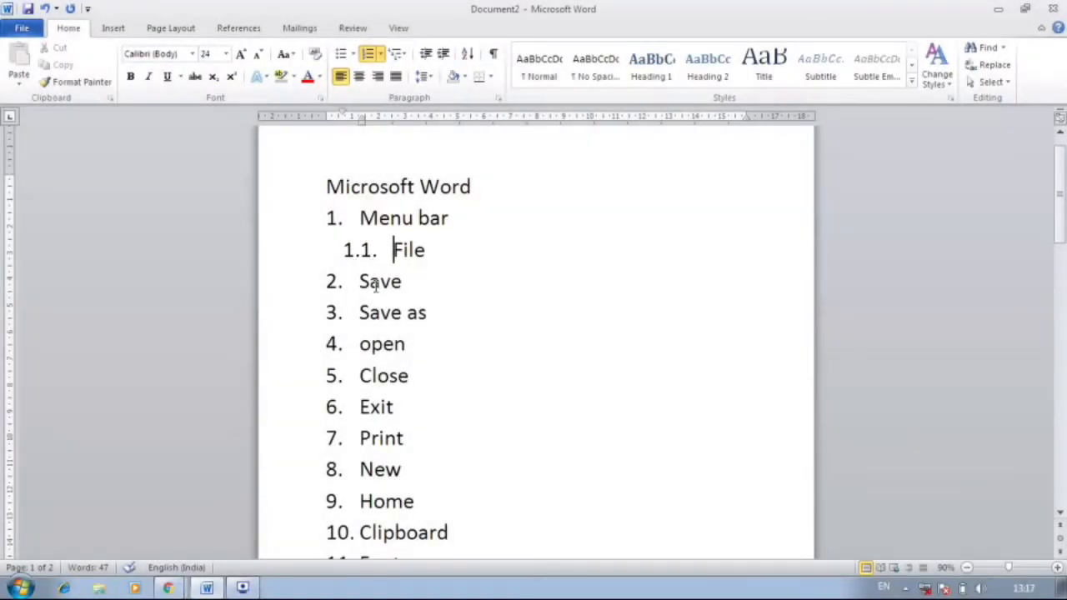
left_click(361, 285)
key("Tab")
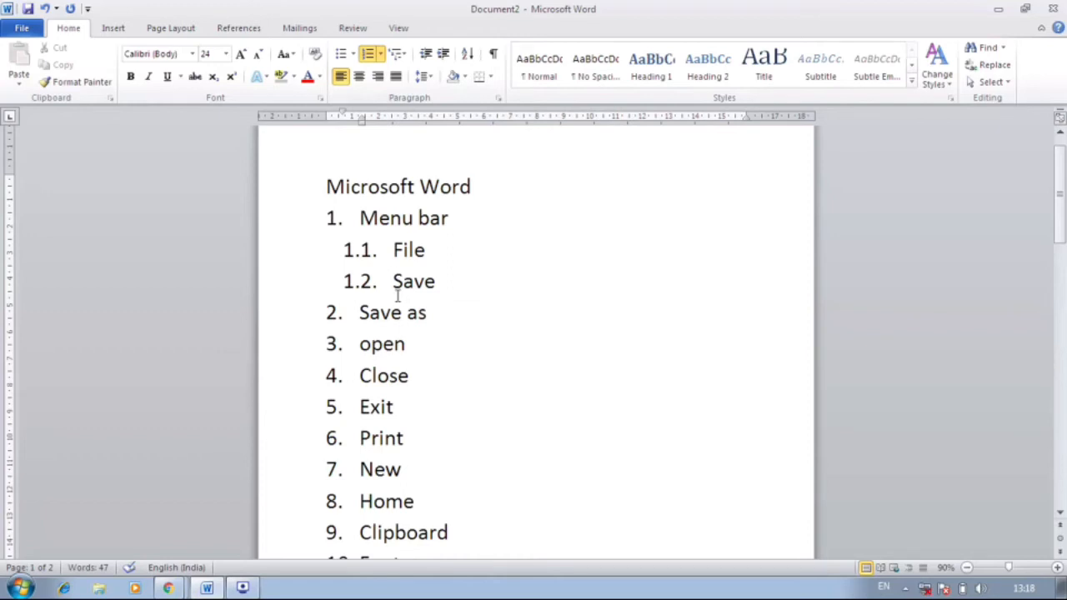
key("Tab")
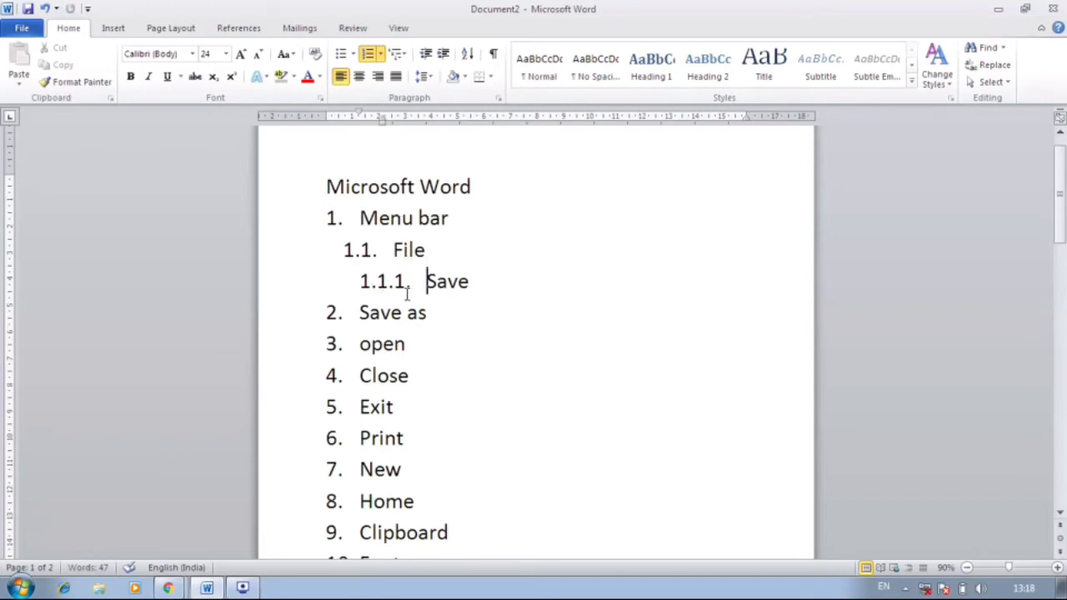
Step: Demote Save as and open to the third level under File, as 1.1.2. and 1.1.3
scroll(393, 327, "down", 1)
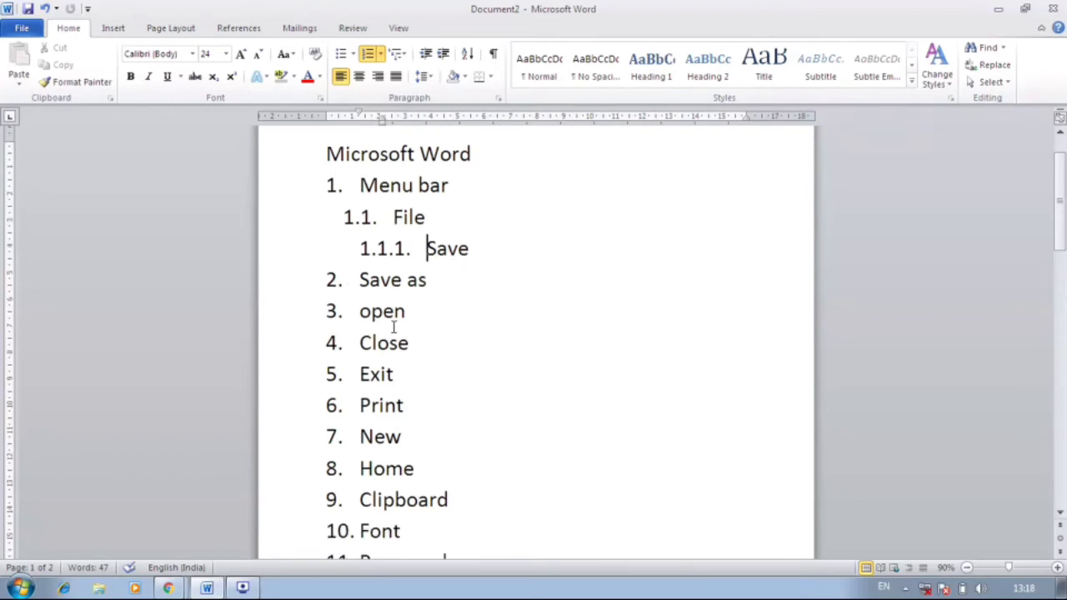
left_click(361, 281)
key("Tab")
key("Tab")
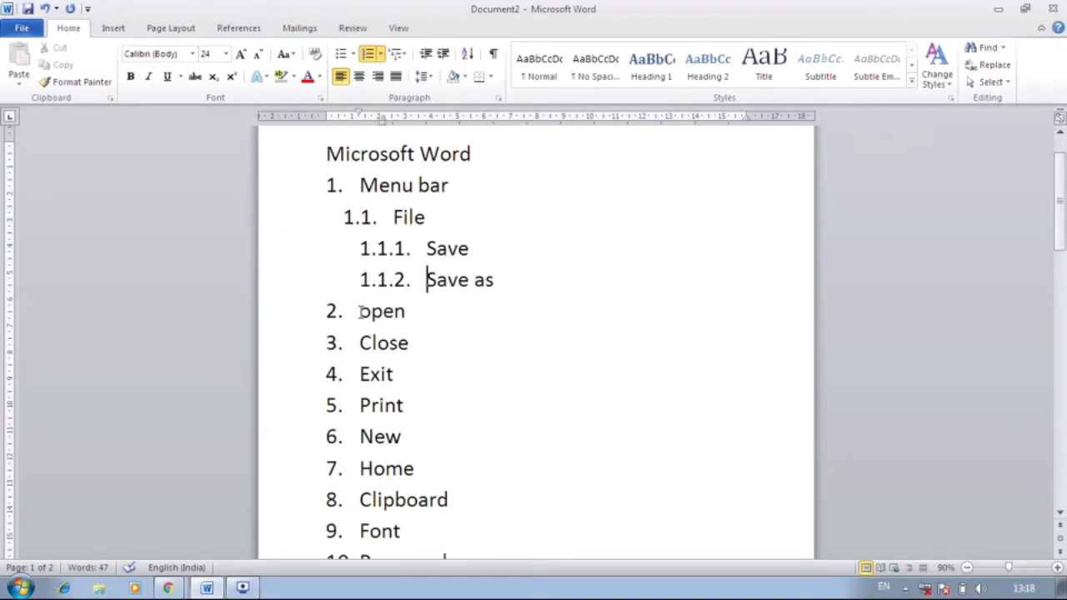
left_click(361, 312)
key("Tab")
key("Tab")
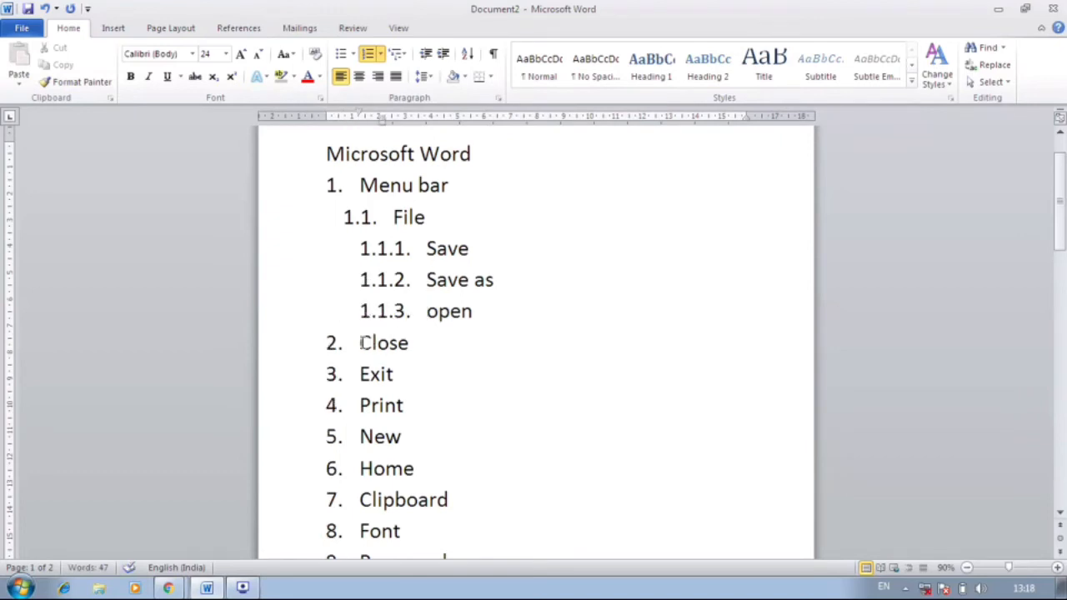
Step: Demote Close and Exit to the third level under File, as 1.1.4. and 1.1.5
left_click(361, 343)
key("Tab")
key("Tab")
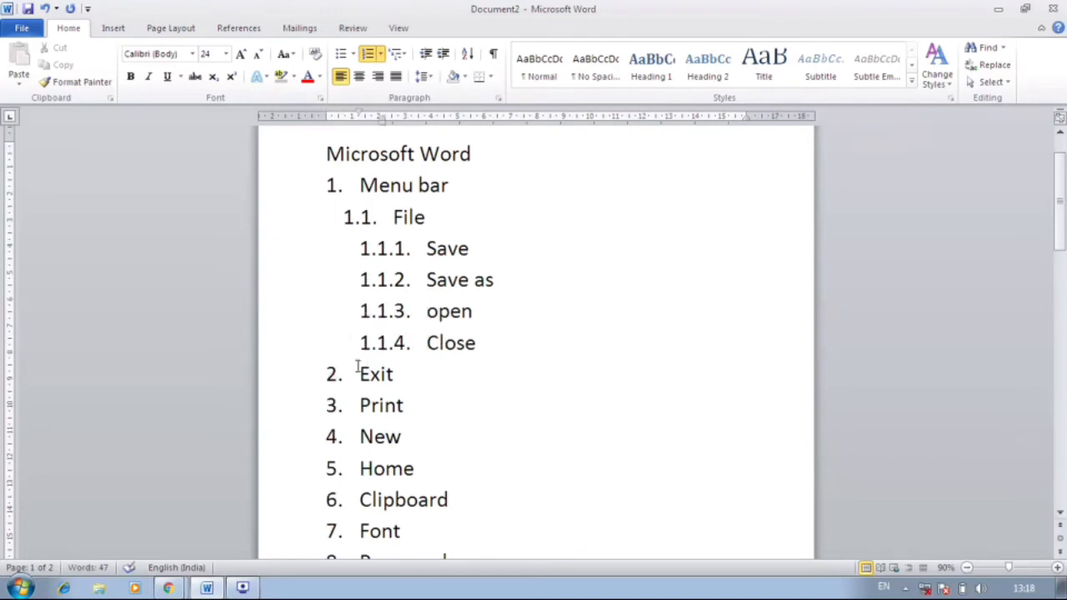
left_click(358, 369)
key("Tab")
key("Tab")
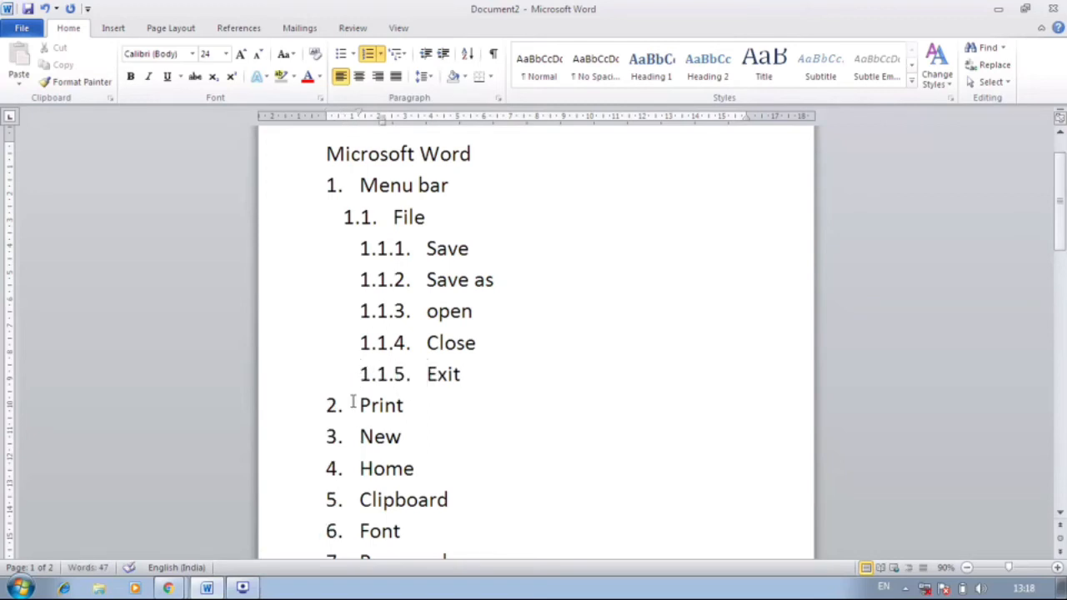
Step: Demote Print and New to the third level under File, as 1.1.6. and 1.1.7
left_click(359, 407)
key("Tab")
key("Tab")
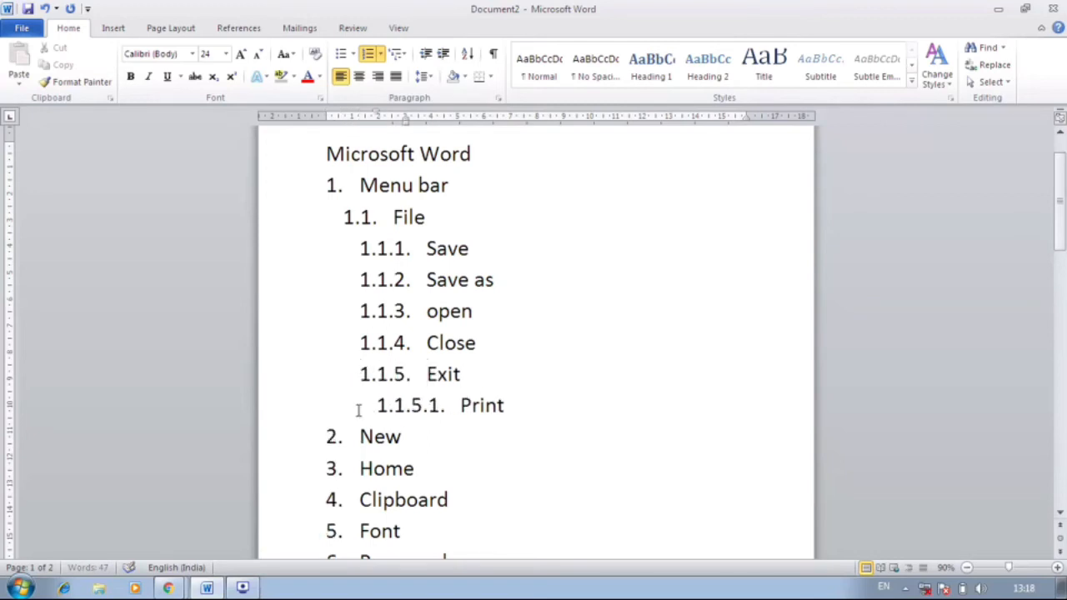
key("shift+Tab")
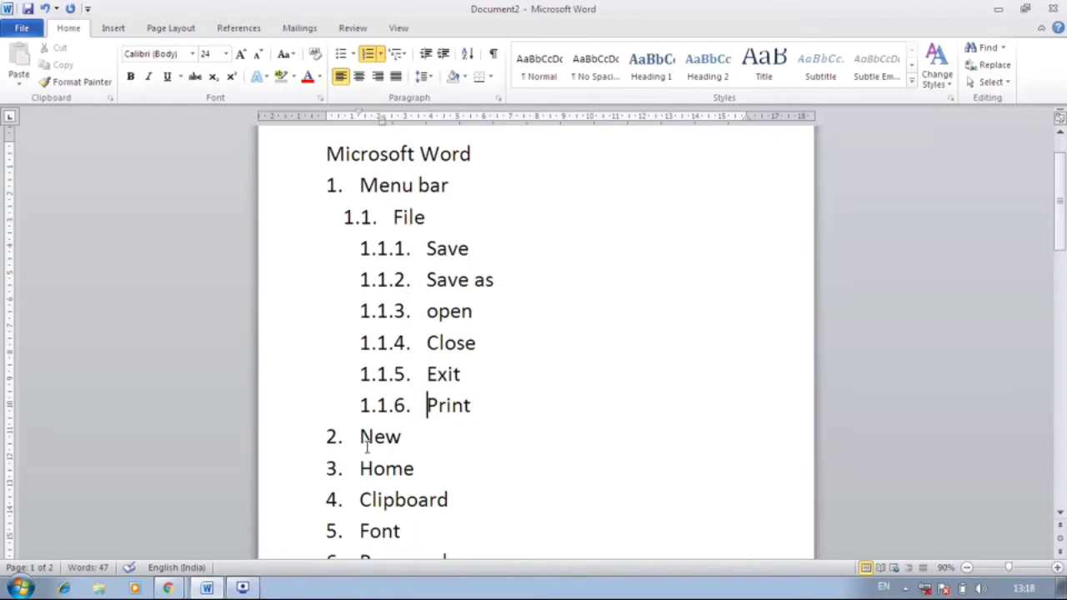
left_click(357, 437)
key("Tab")
key("Tab")
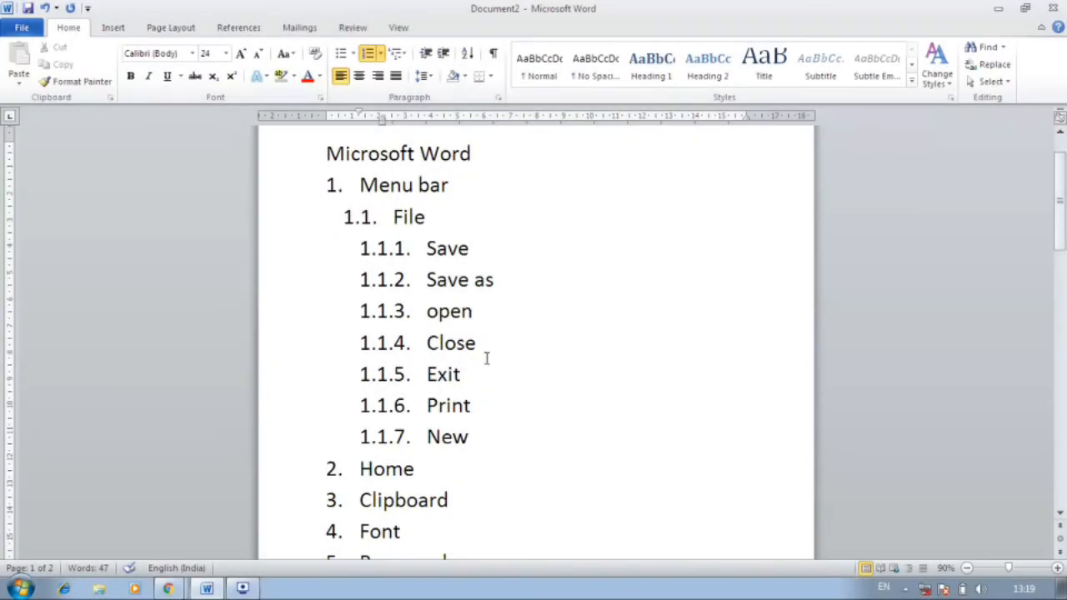
Step: Demote Home to the second level under Menu bar, as 1.2
scroll(450, 384, "down", 1)
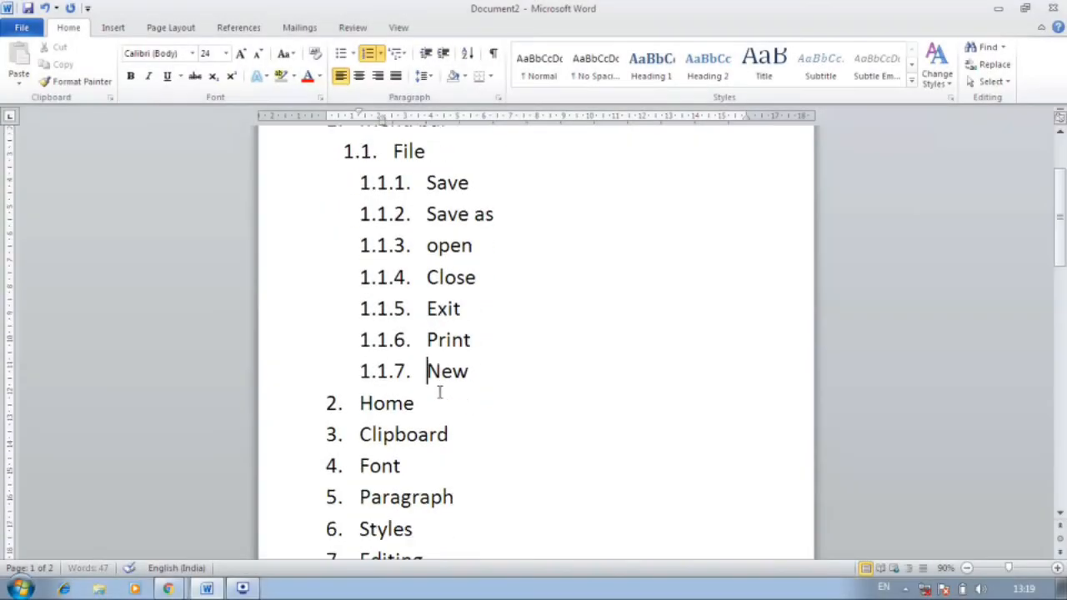
scroll(433, 405, "down", 1)
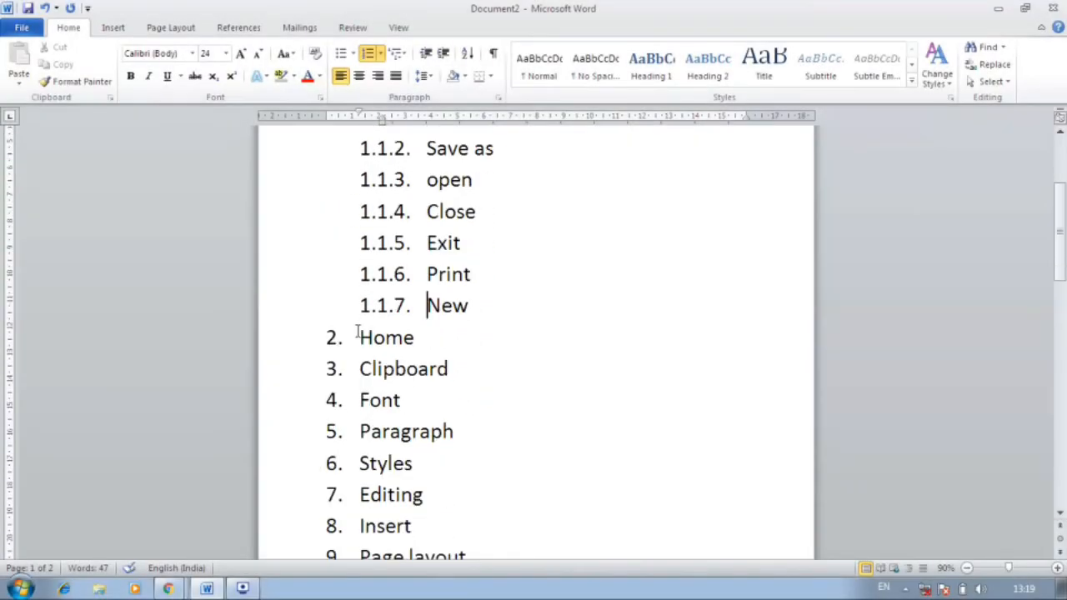
scroll(375, 341, "up", 2)
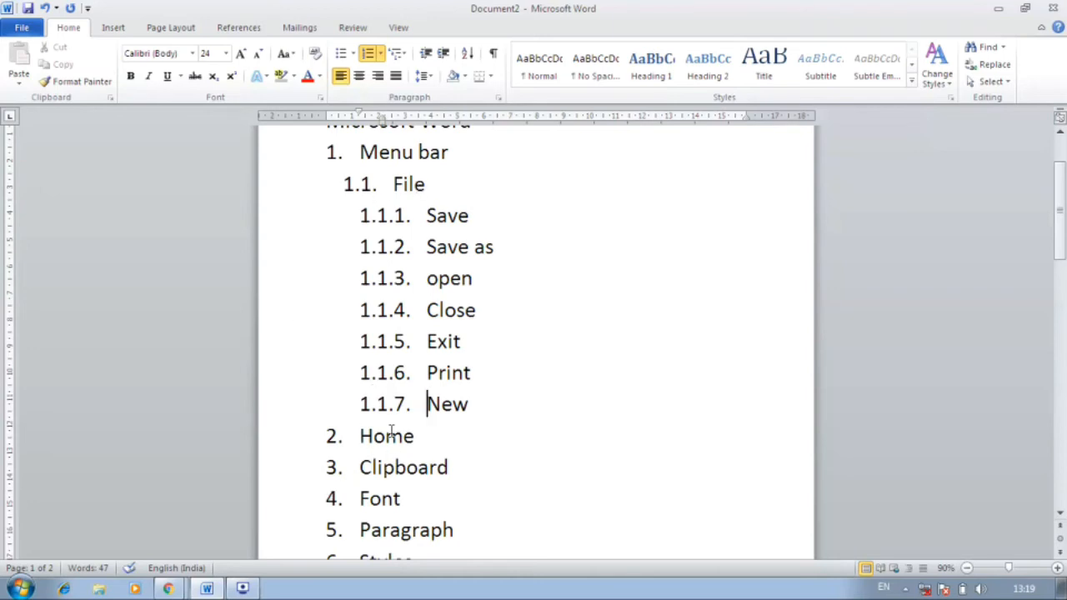
left_click(360, 438)
key("Tab")
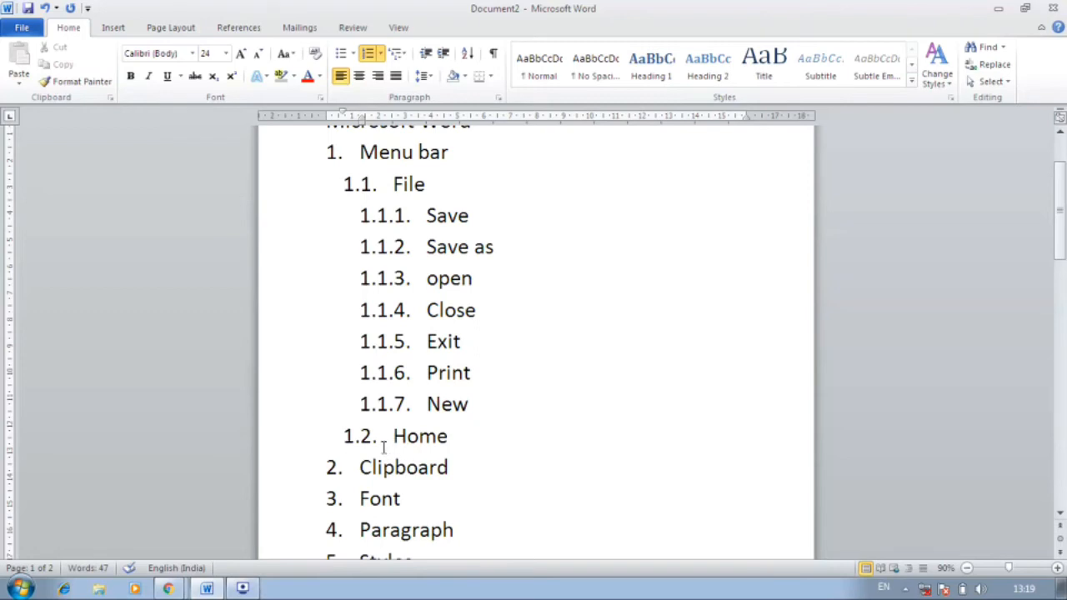
left_click(469, 440)
Step: Demote Clipboard, Font and Paragraph to the third level under Home, as 1.2.1. to 1.2.3
scroll(467, 501, "down", 2)
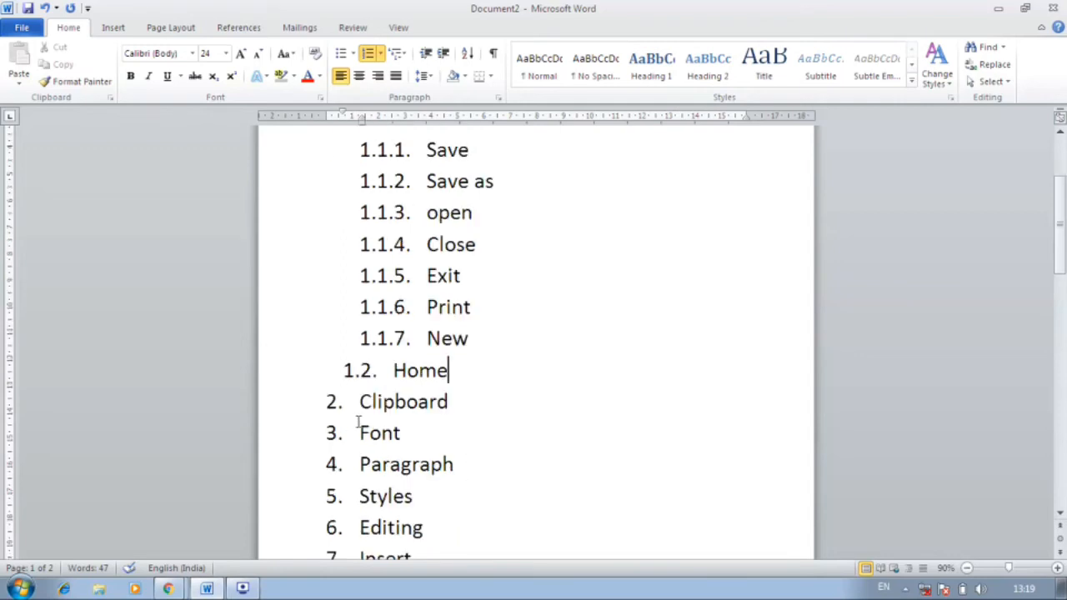
scroll(392, 508, "down", 1)
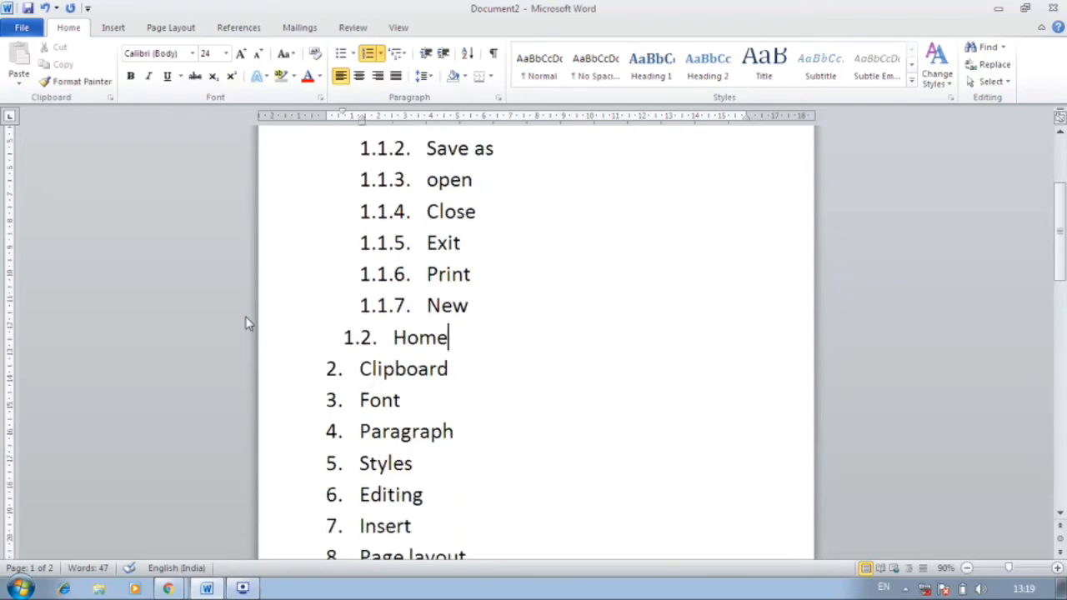
left_click(359, 368)
key("Tab")
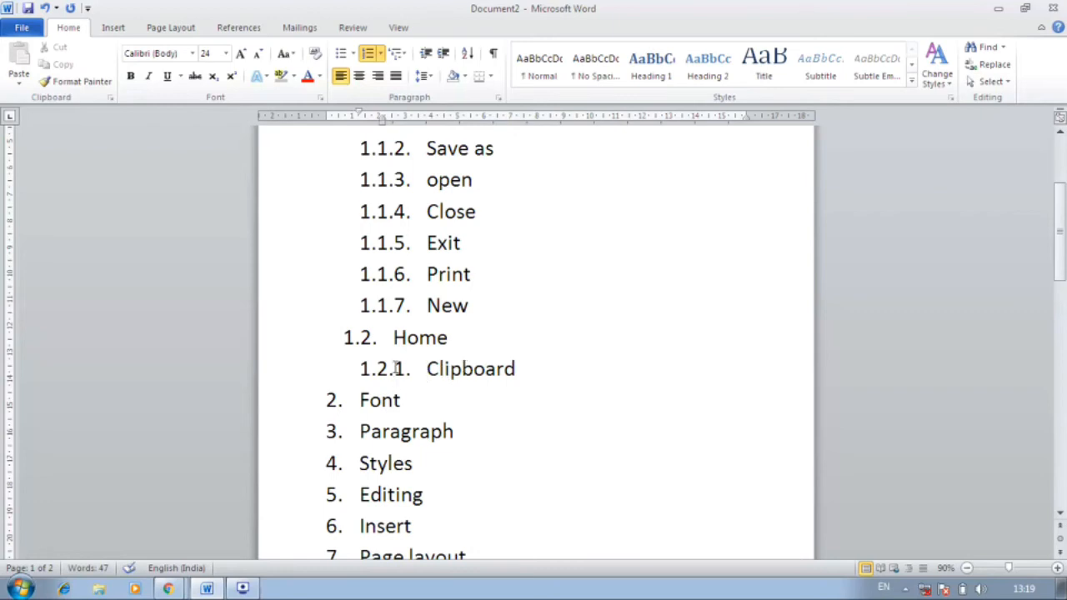
left_click(360, 400)
key("Tab")
key("Tab")
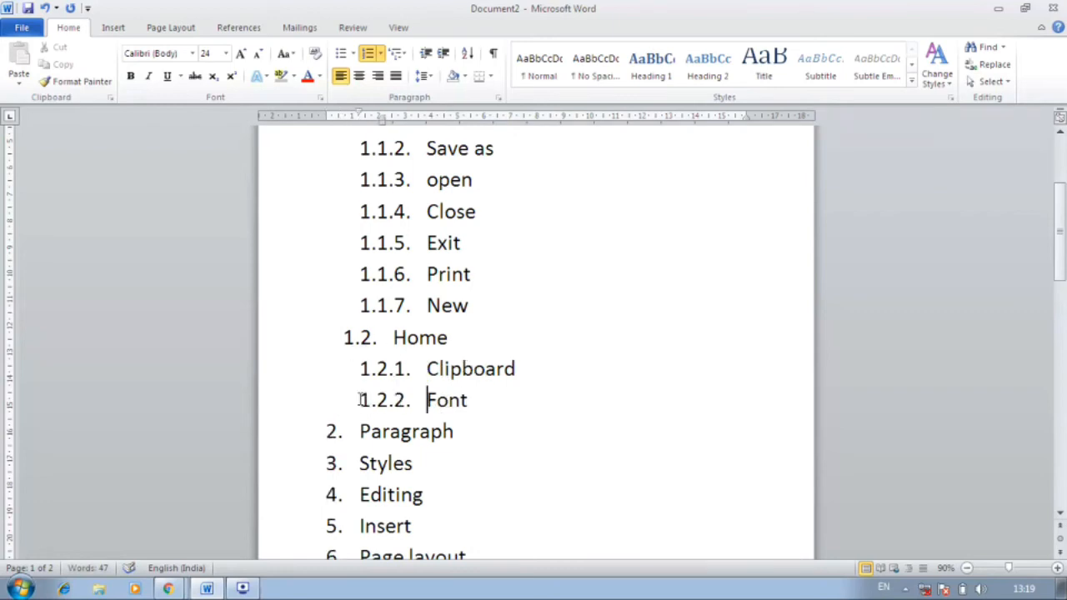
left_click(346, 436)
key("Tab")
key("Tab")
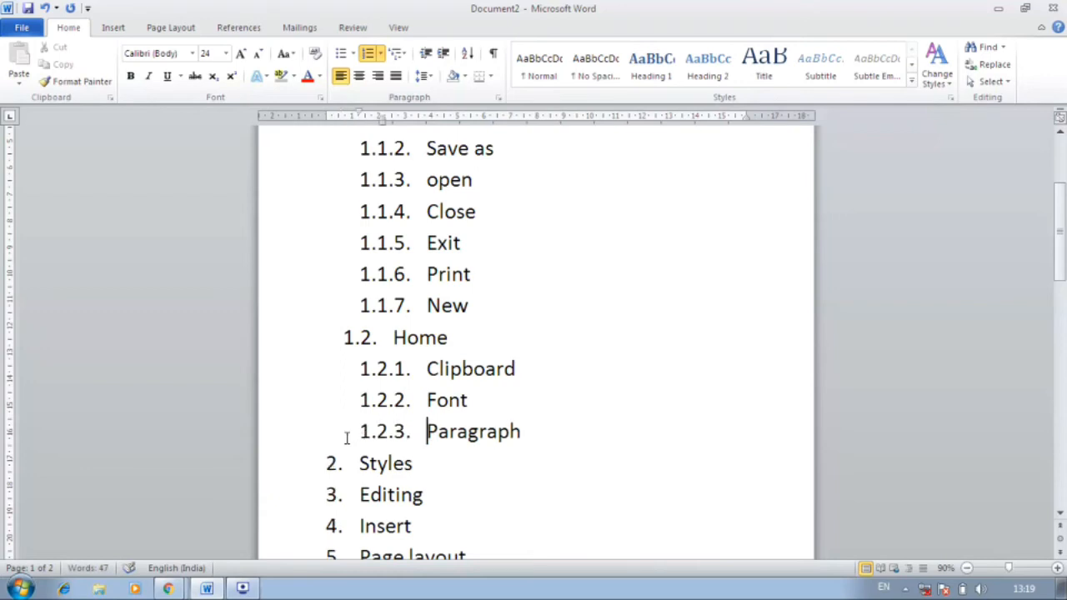
Step: Demote Styles and Editing to the third level under Home, as 1.2.4. and 1.2.5
left_click(350, 469)
key("Tab")
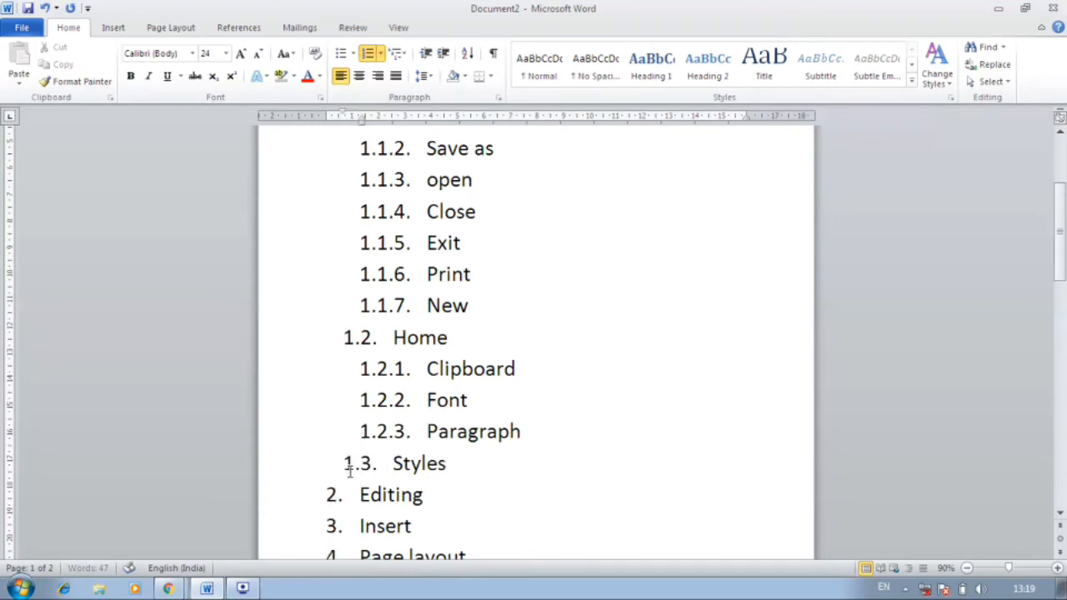
key("Tab")
left_click(352, 500)
key("Tab")
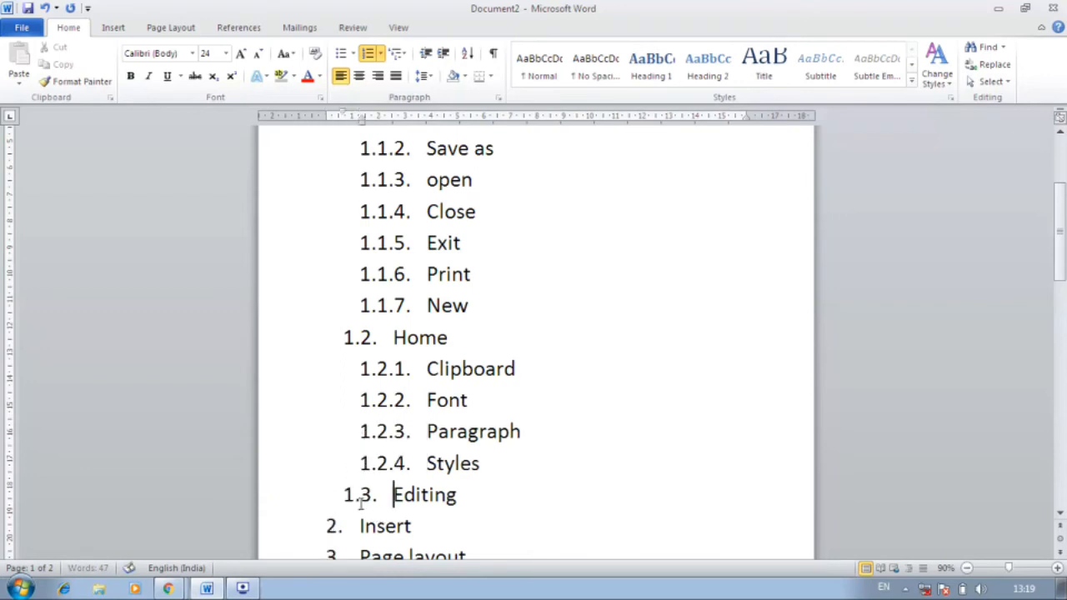
key("Tab")
Step: Demote Insert to the second level under Menu bar as 1.3., leaving the cursor at the end of its line
scroll(361, 504, "down", 1)
scroll(255, 485, "up", 2)
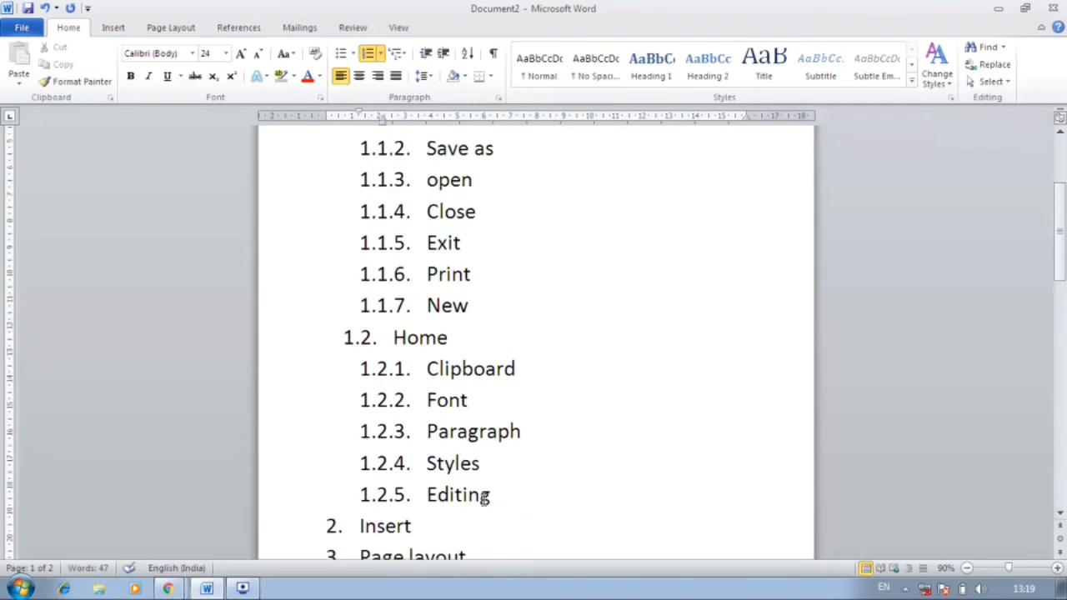
scroll(526, 357, "down", 3)
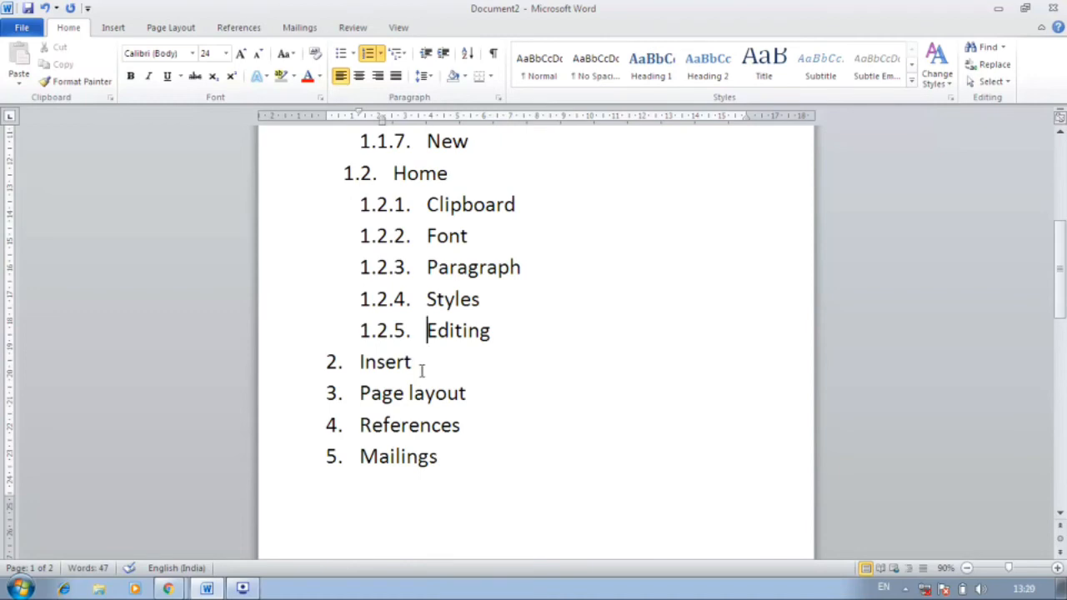
scroll(431, 458, "down", 1)
scroll(432, 463, "down", 2)
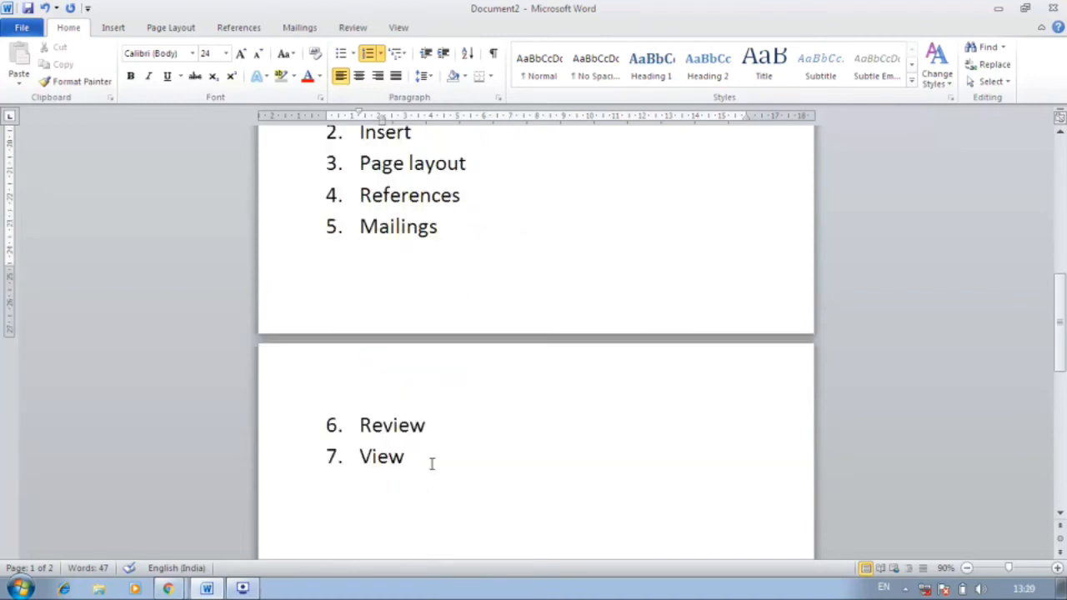
scroll(409, 448, "up", 1)
scroll(423, 432, "up", 1)
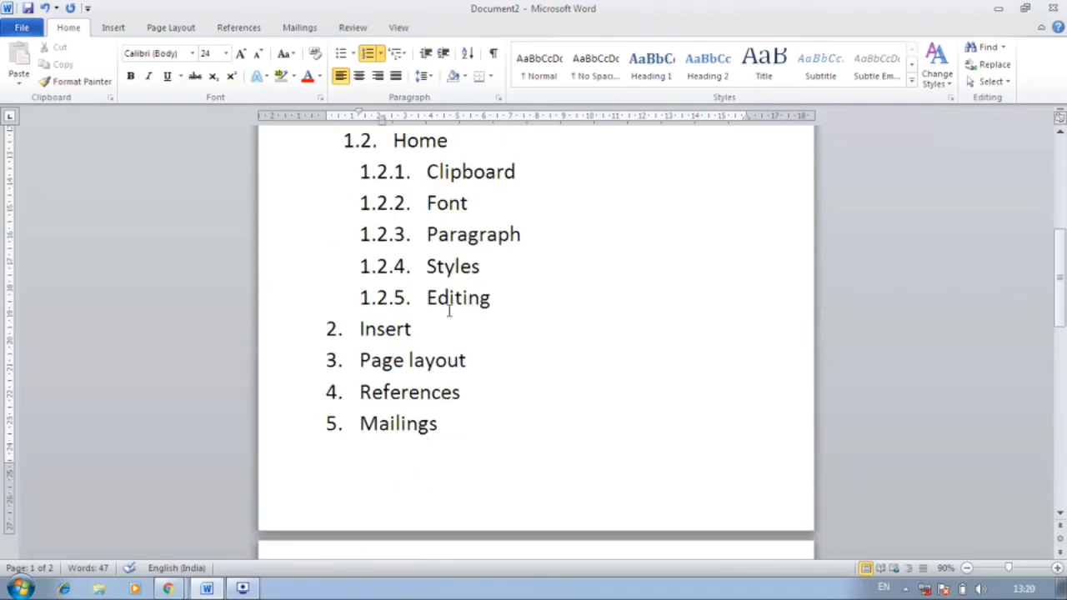
scroll(367, 367, "up", 1)
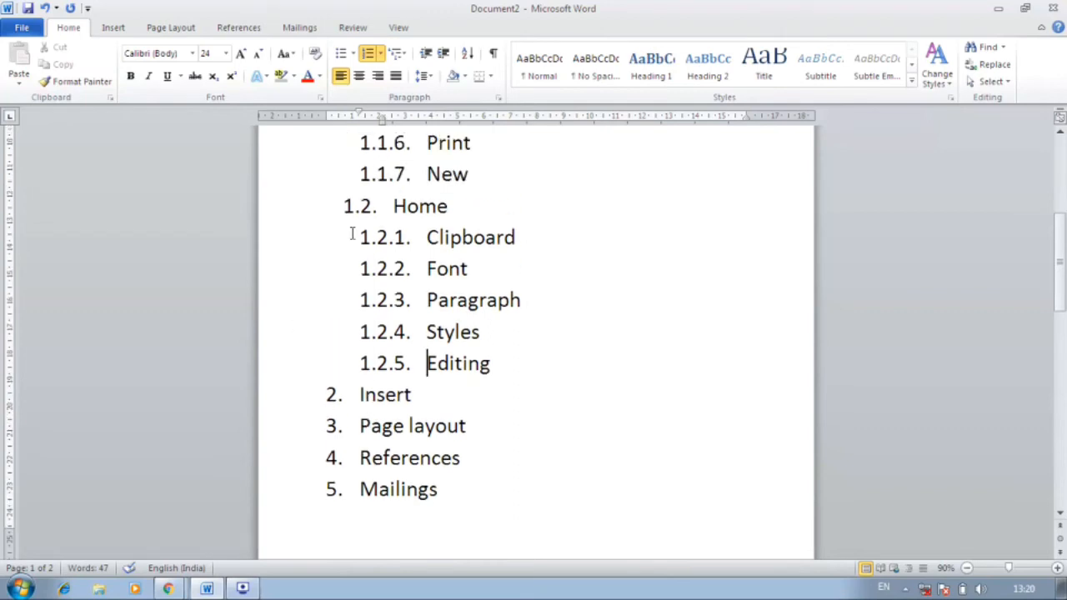
scroll(375, 227, "up", 1)
scroll(380, 292, "down", 1)
left_click(360, 396)
key("Tab")
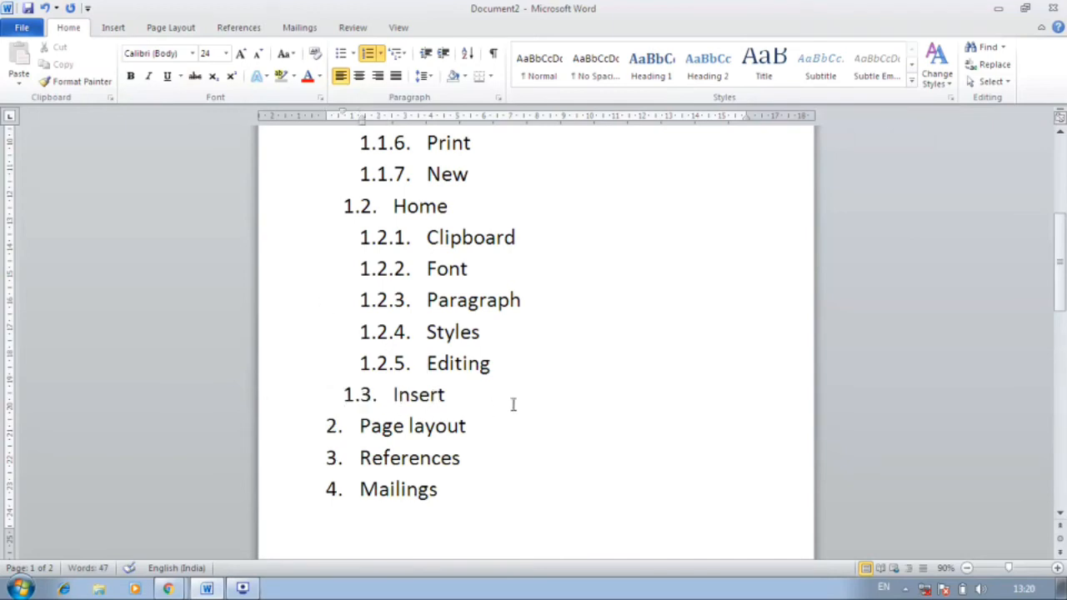
left_click(472, 402)
Step: Display the Insert commands for reference and add a third-level item Pages under Insert, as 1.3.1
left_click(114, 27)
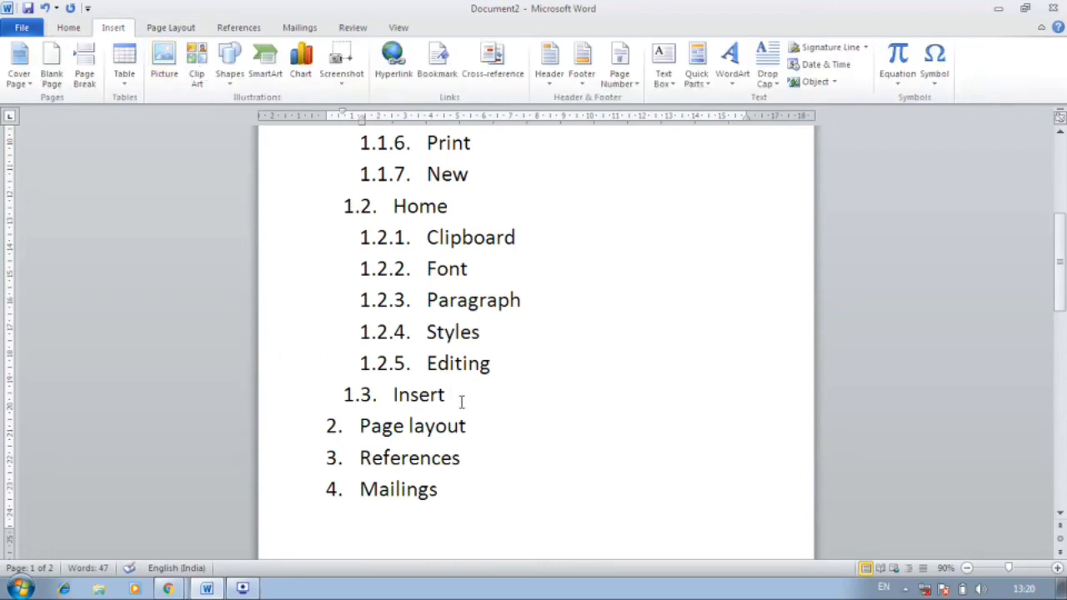
key("Return")
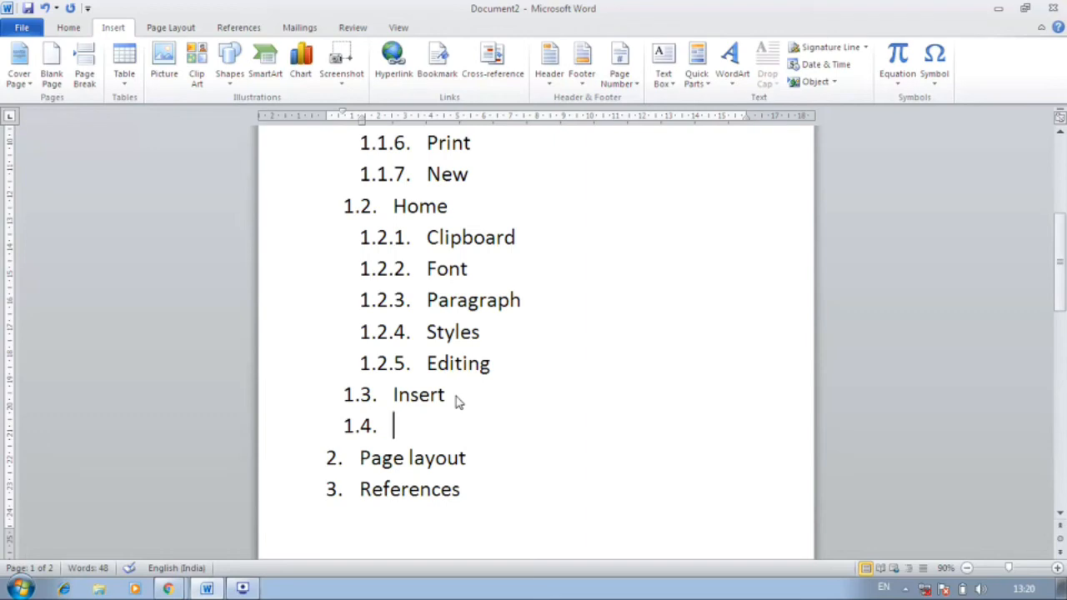
key("Tab")
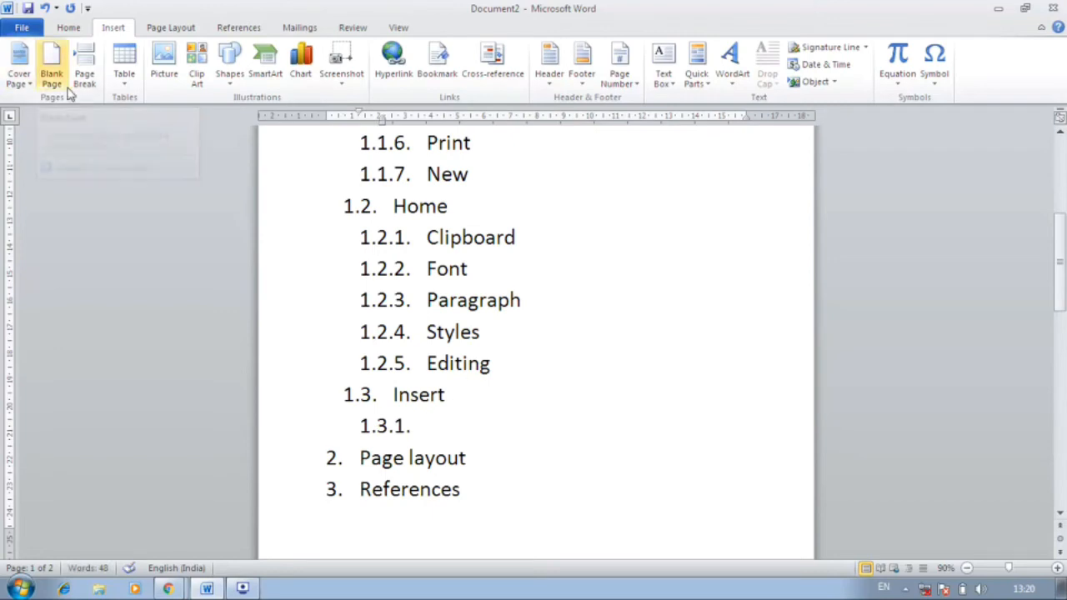
type("Paf")
key("BackSpace")
type("ges")
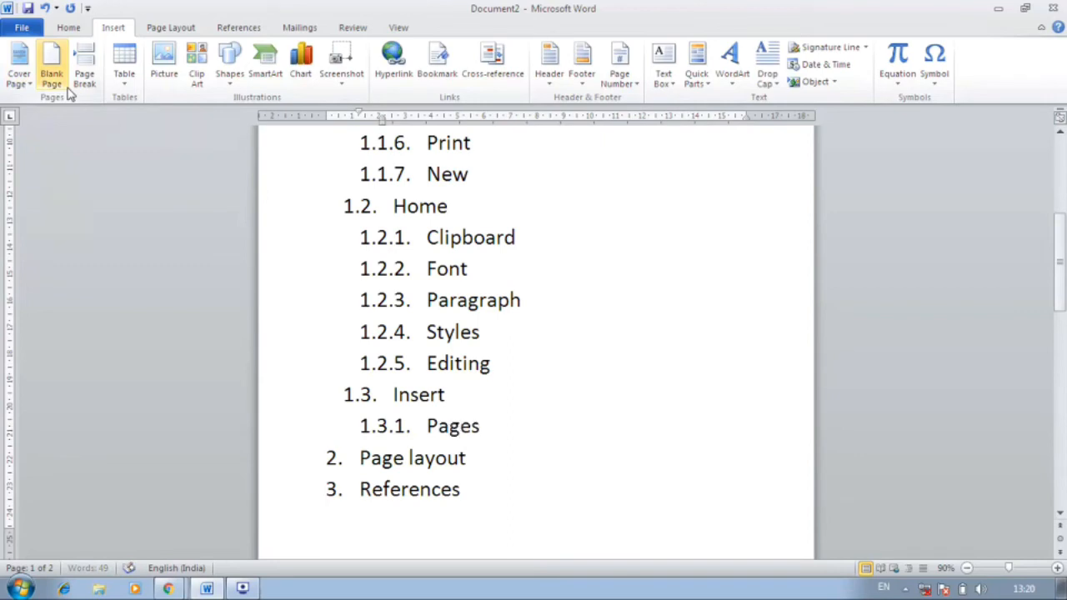
Step: Add third-level items tables and illustrations under Insert, as 1.3.2. and 1.3.3
key("Return")
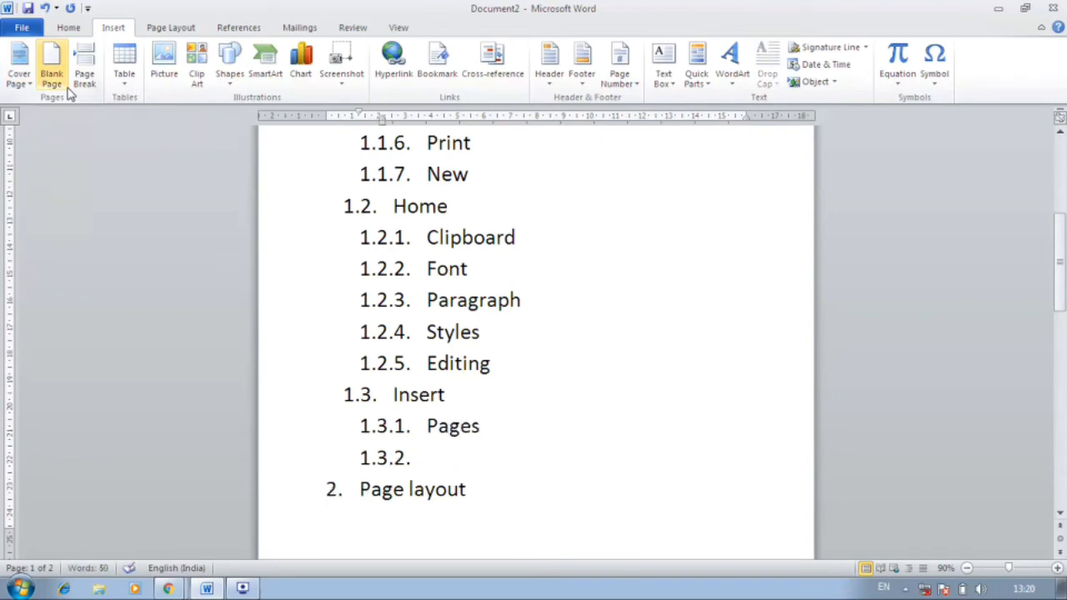
type("tables")
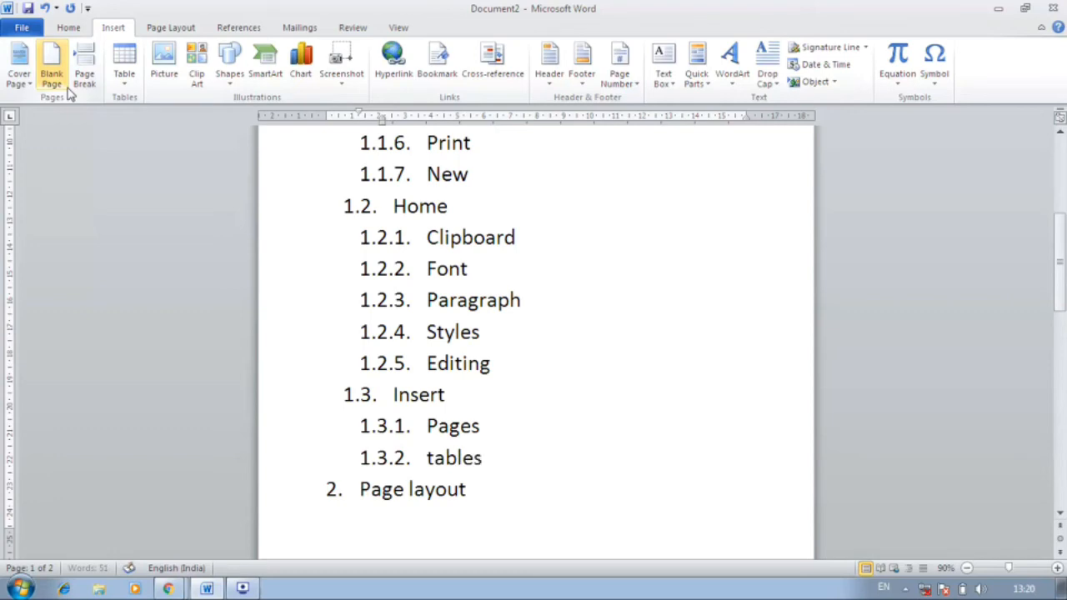
key("Return")
type("i")
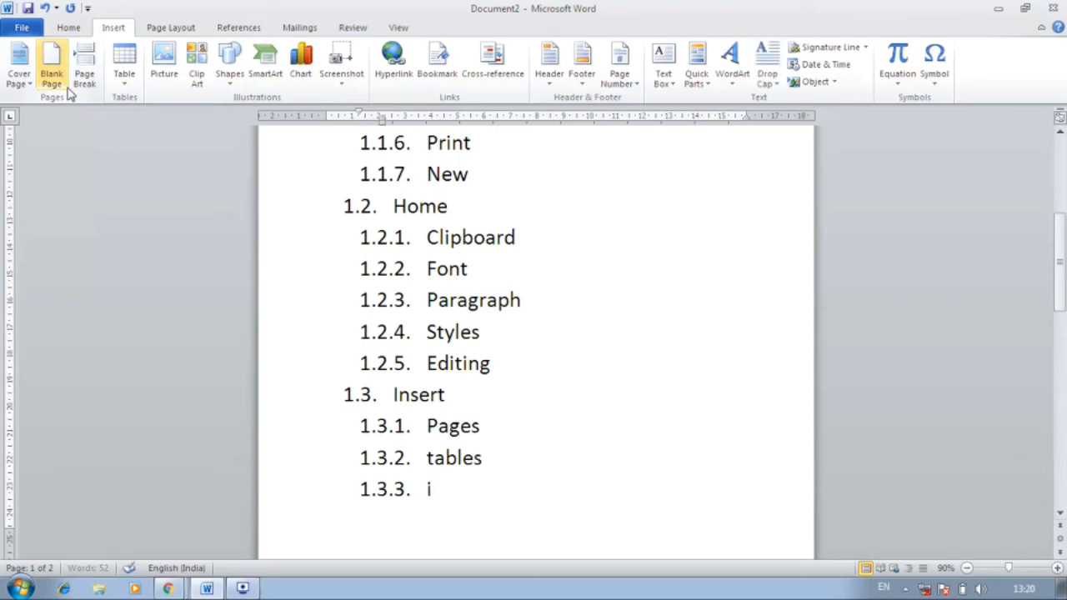
type("llustrar")
key("BackSpace")
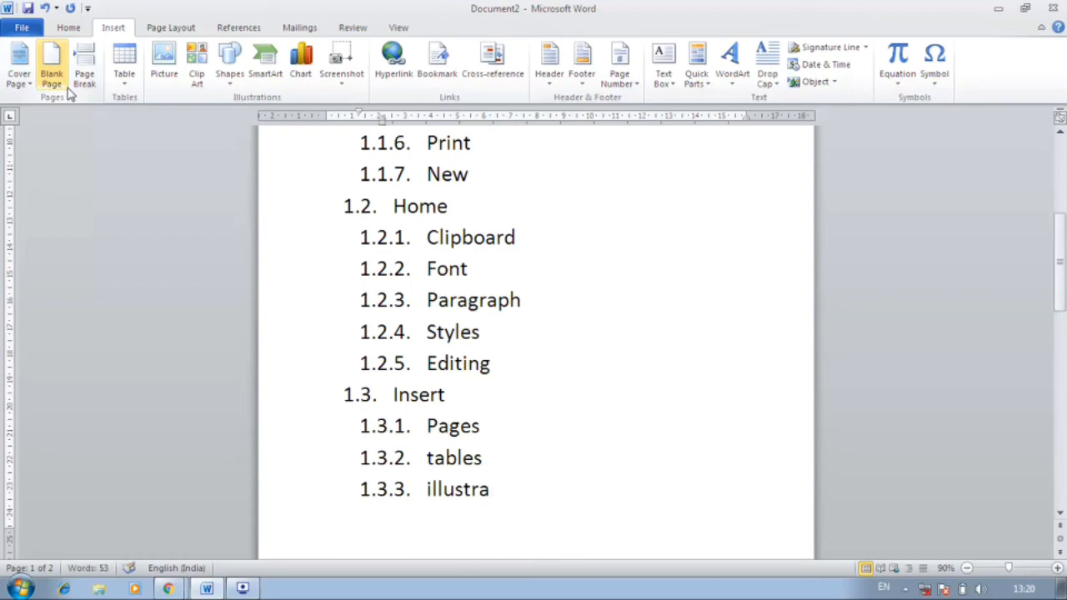
type("tions")
Step: Add third-level items links and header & footer under Insert, as 1.3.4. and 1.3.5
key("Return")
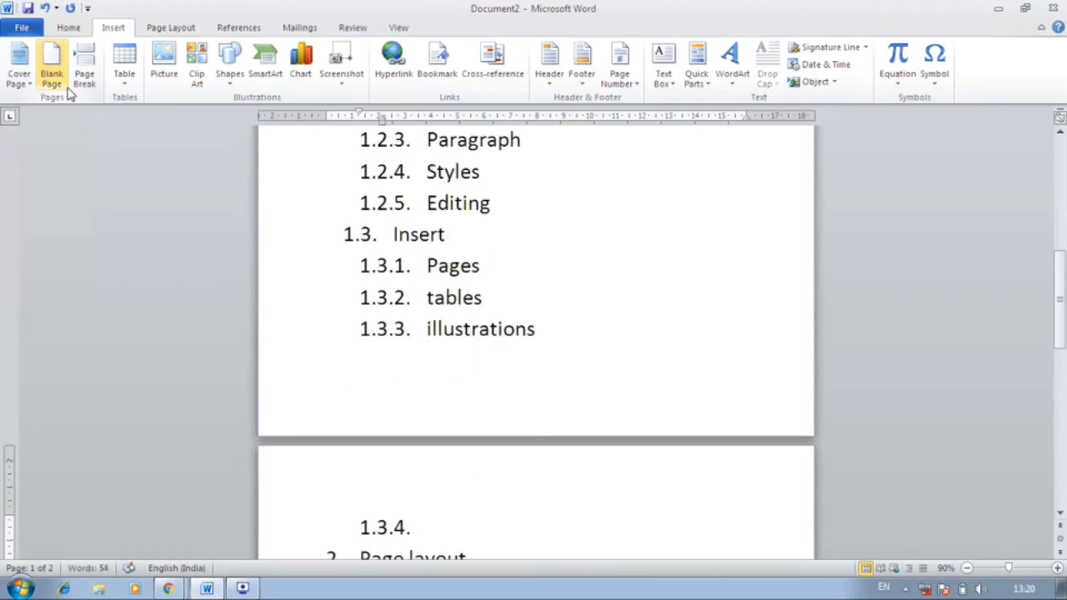
type("links")
key("Return")
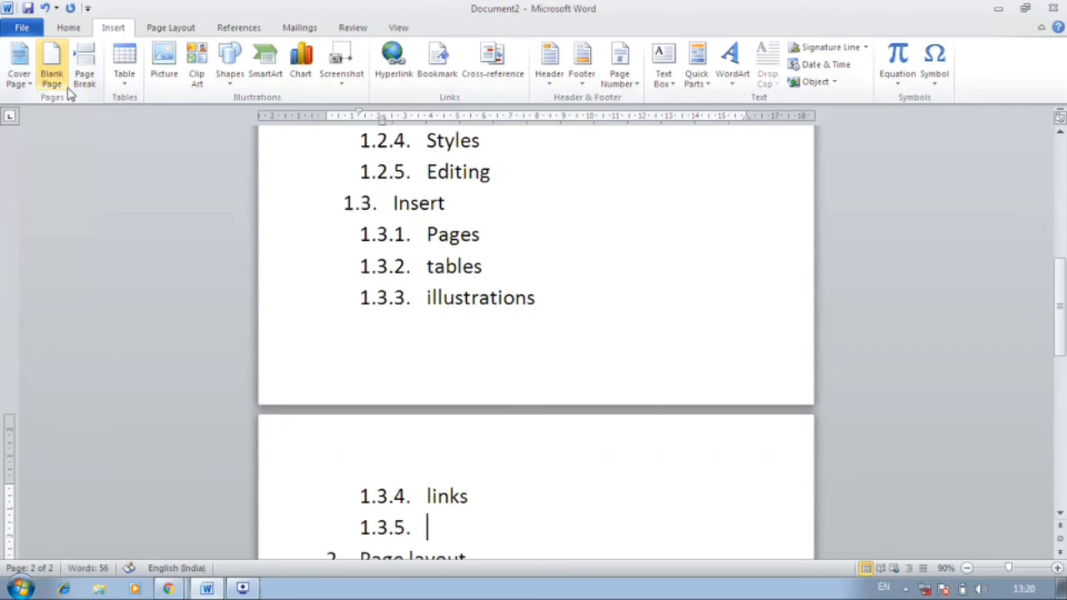
type("header ")
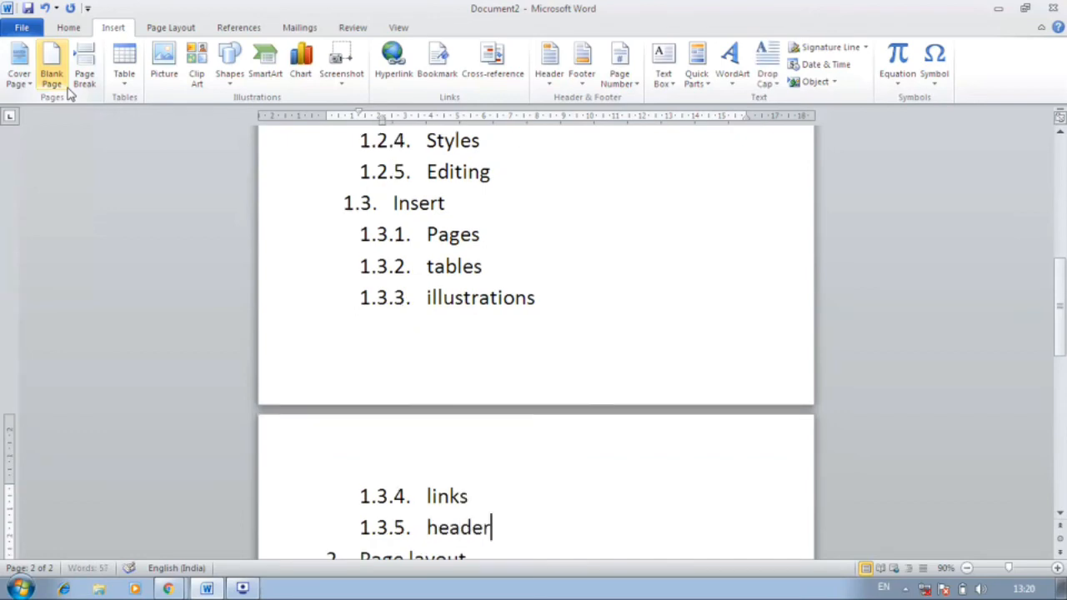
type("& footer")
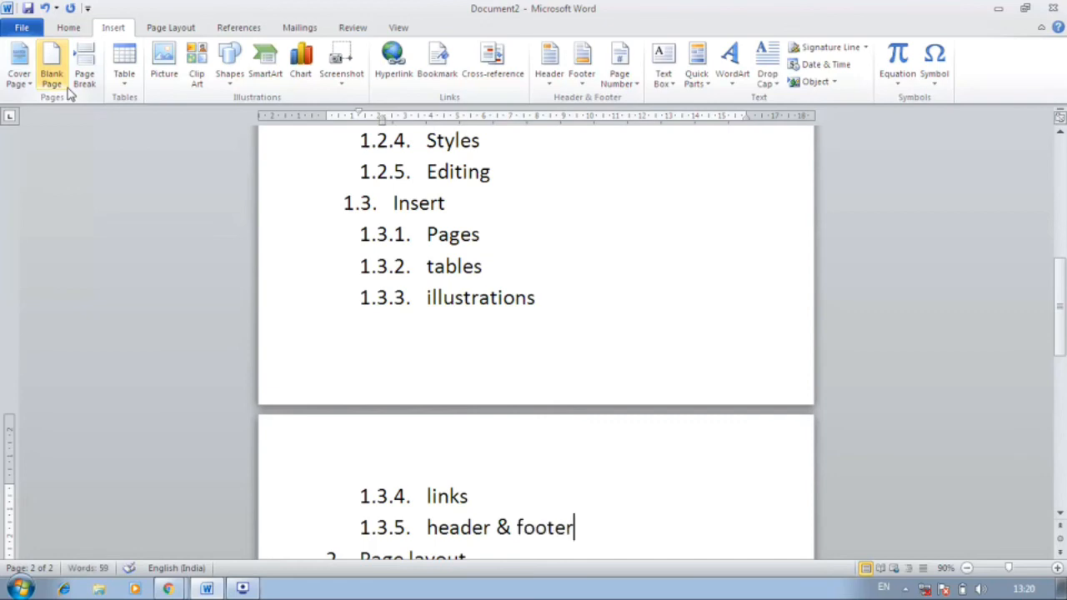
Step: Demote Page layout and References to the second level under Menu bar, as 1.4. and 1.5
scroll(70, 93, "up", 1)
scroll(434, 500, "up", 1)
scroll(434, 500, "down", 2)
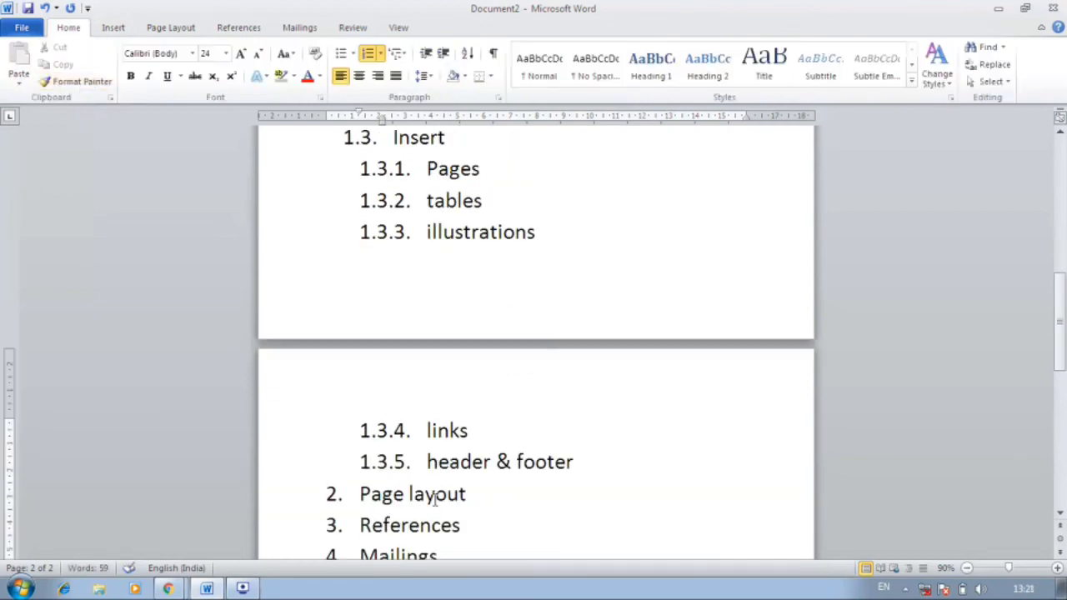
scroll(433, 498, "down", 2)
scroll(435, 396, "up", 1)
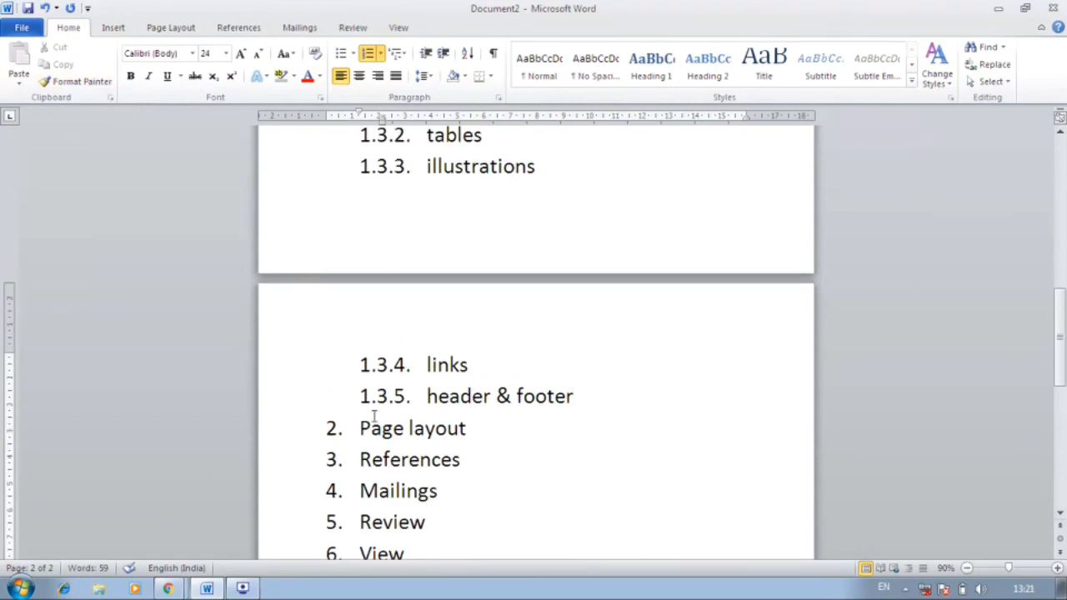
left_click(357, 429)
key("Tab")
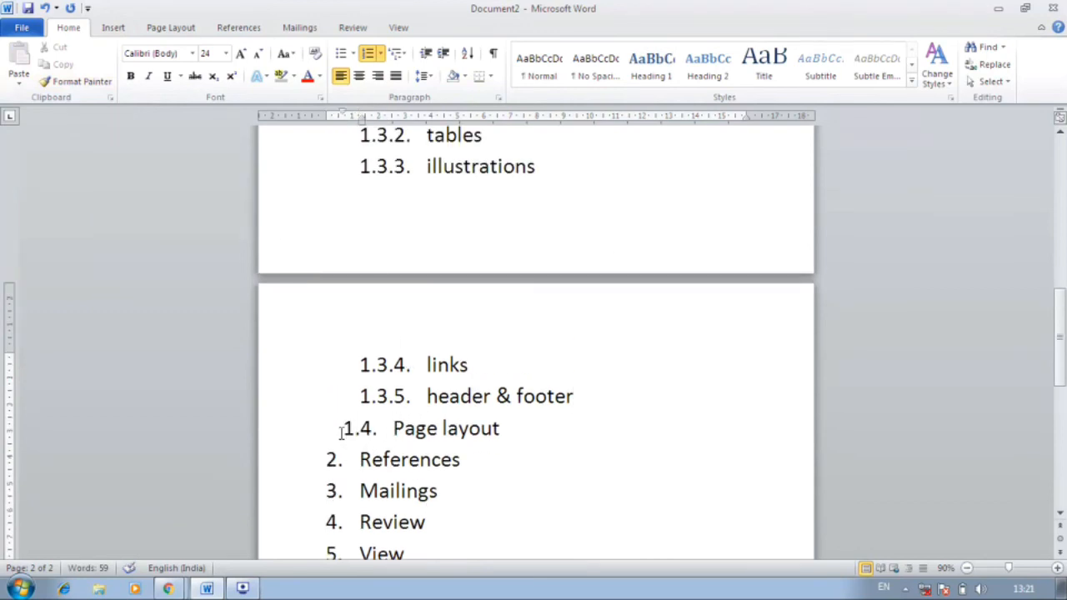
scroll(341, 434, "down", 1)
left_click(358, 394)
key("Tab")
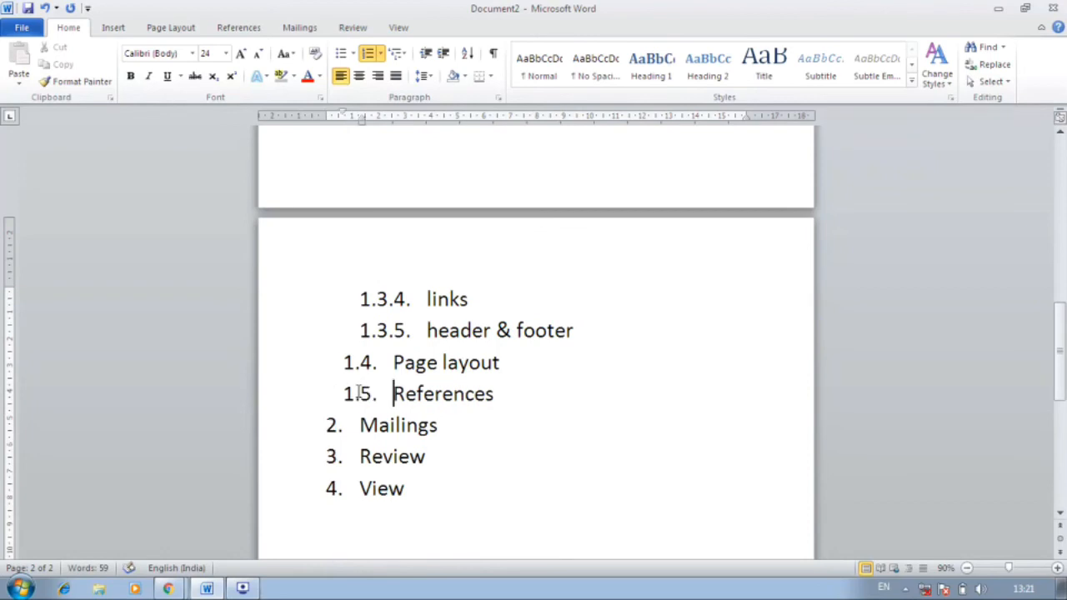
Step: Demote Mailings, Review and View to the second level under Menu bar, as 1.6. to 1.8
left_click(351, 424)
key("Tab")
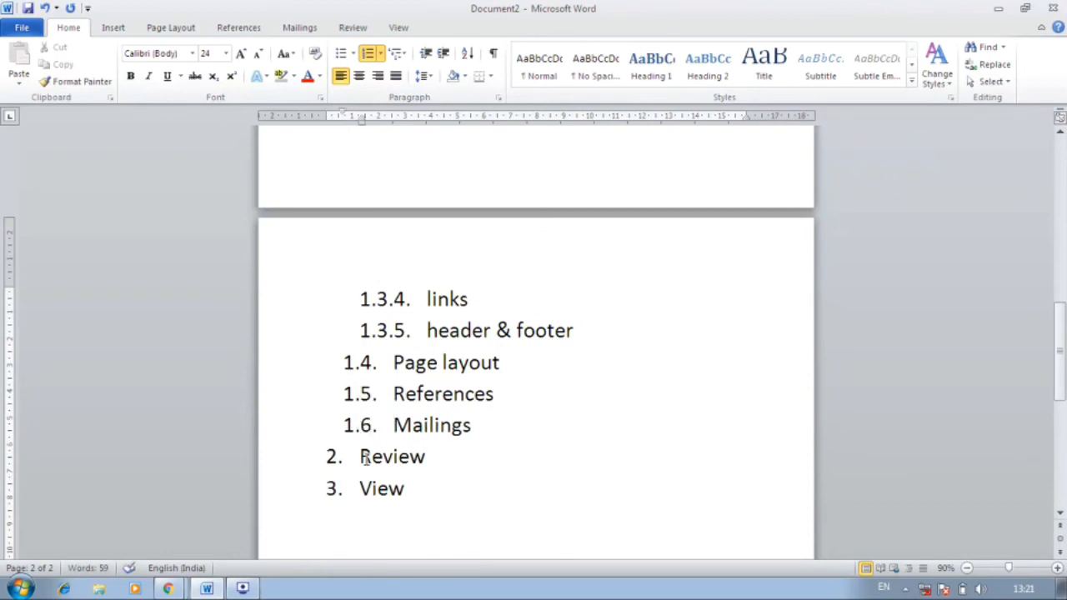
left_click(363, 460)
key("Tab")
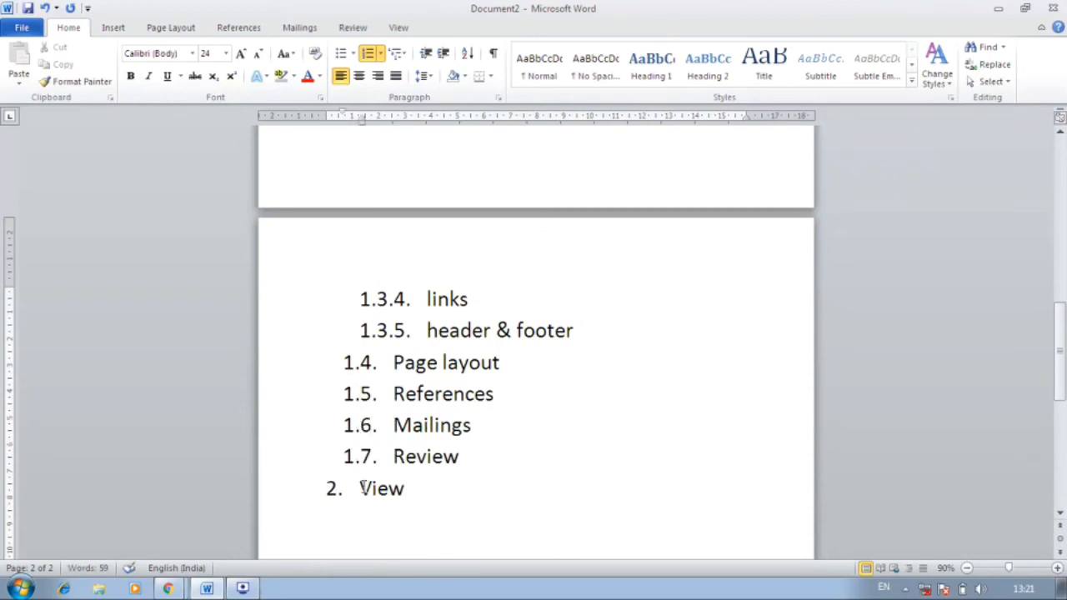
left_click(362, 489)
key("Tab")
Step: Review the numbering and nesting of the whole list, from Menu bar down to View
scroll(358, 486, "up", 3)
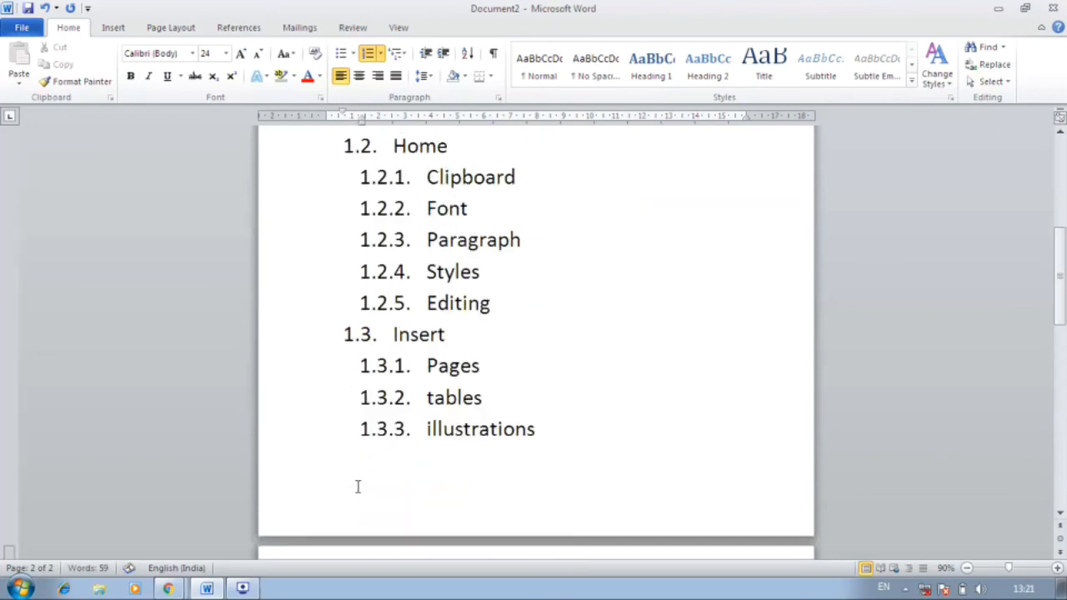
scroll(358, 486, "up", 6)
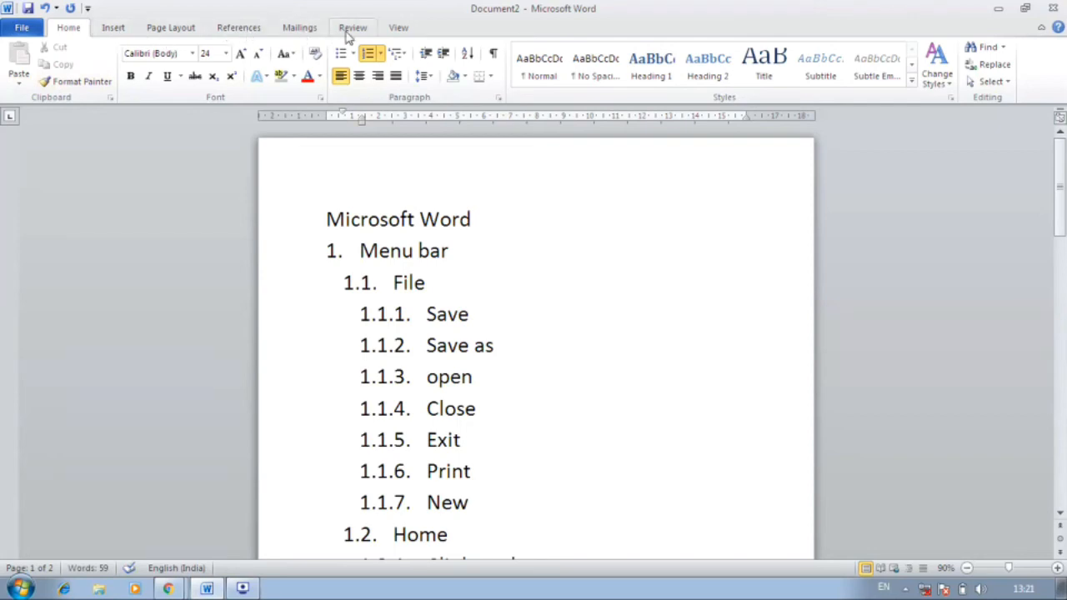
scroll(400, 381, "down", 2)
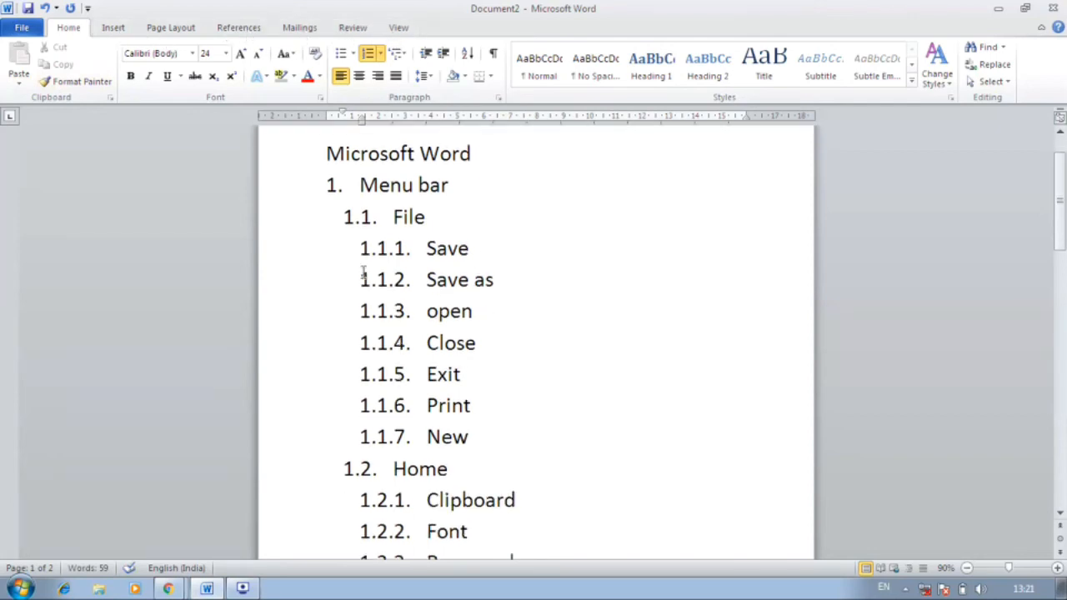
scroll(454, 319, "down", 1)
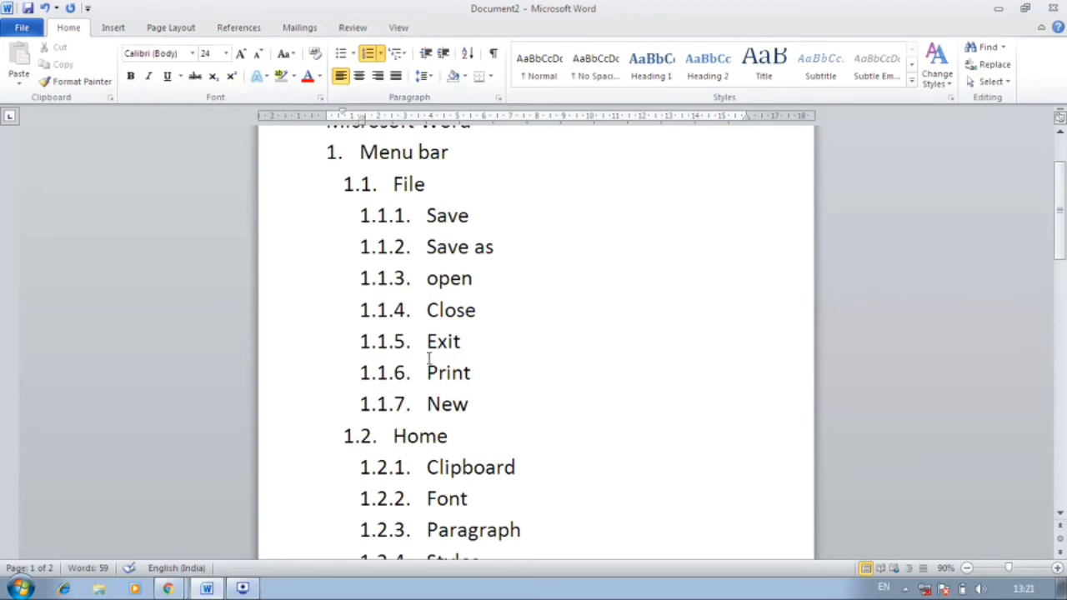
scroll(397, 240, "up", 1)
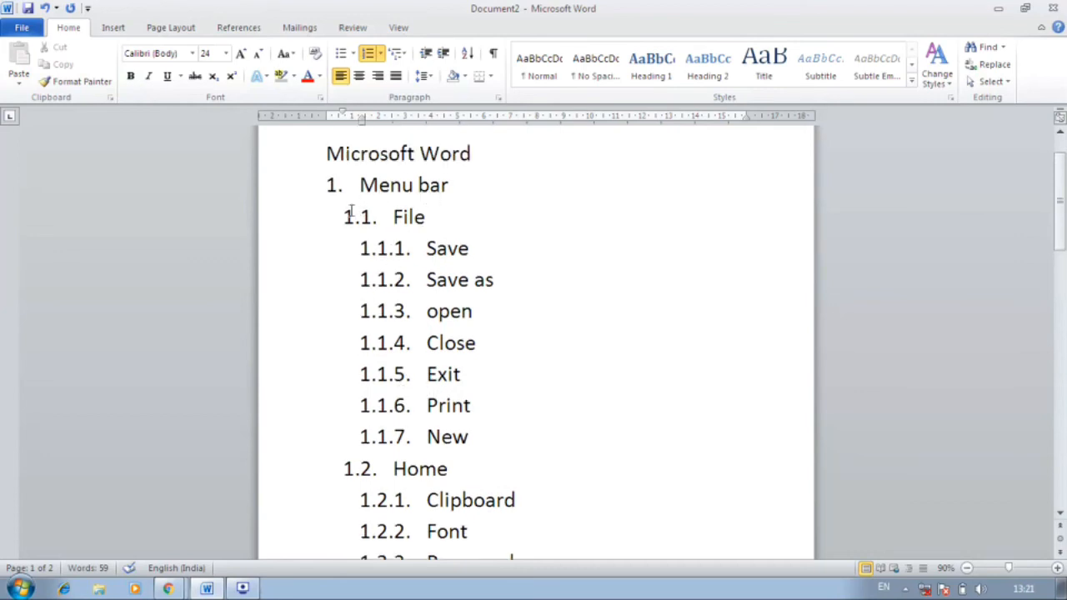
scroll(370, 233, "down", 1)
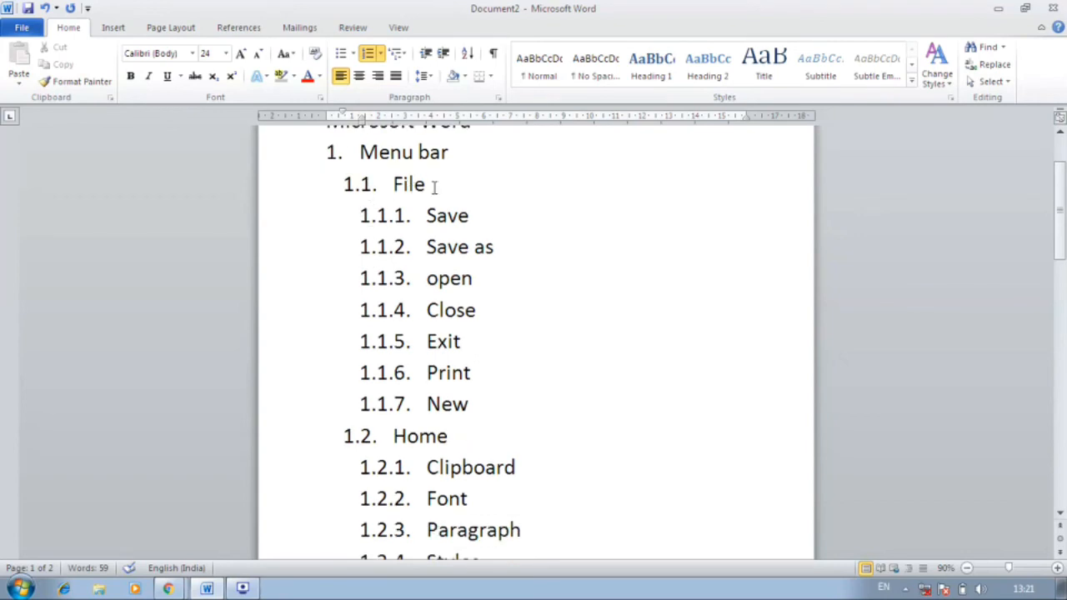
scroll(413, 267, "down", 1)
scroll(412, 389, "down", 4)
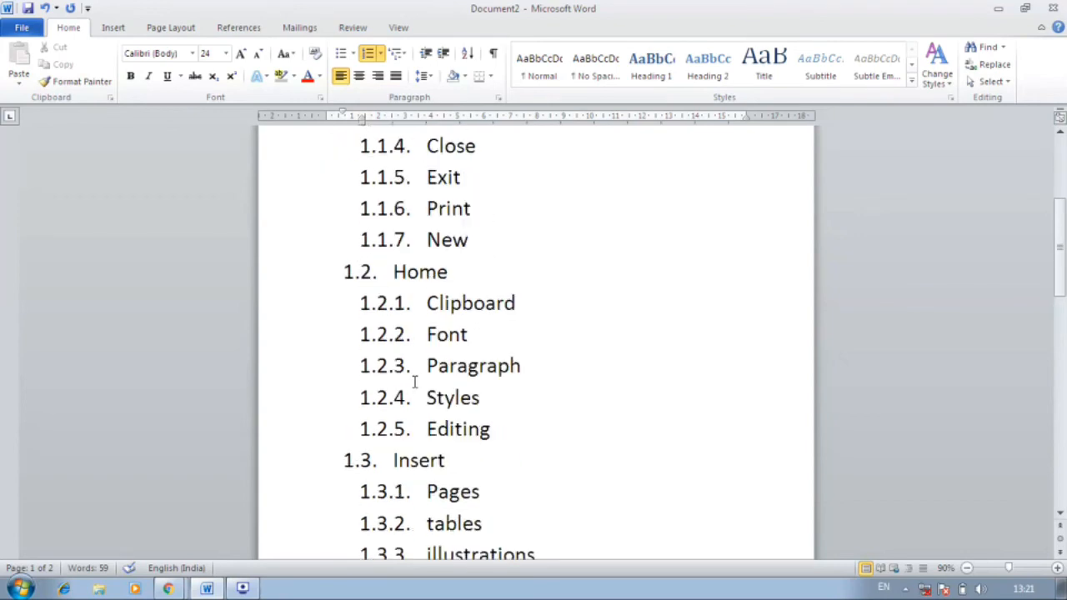
scroll(438, 370, "down", 3)
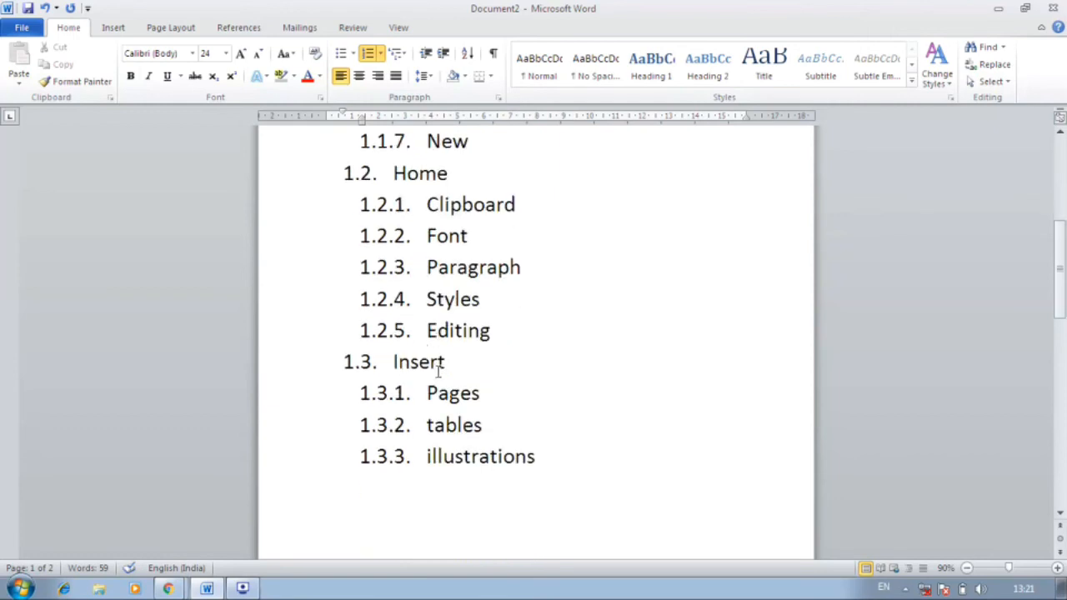
scroll(434, 351, "down", 1)
scroll(424, 327, "down", 10)
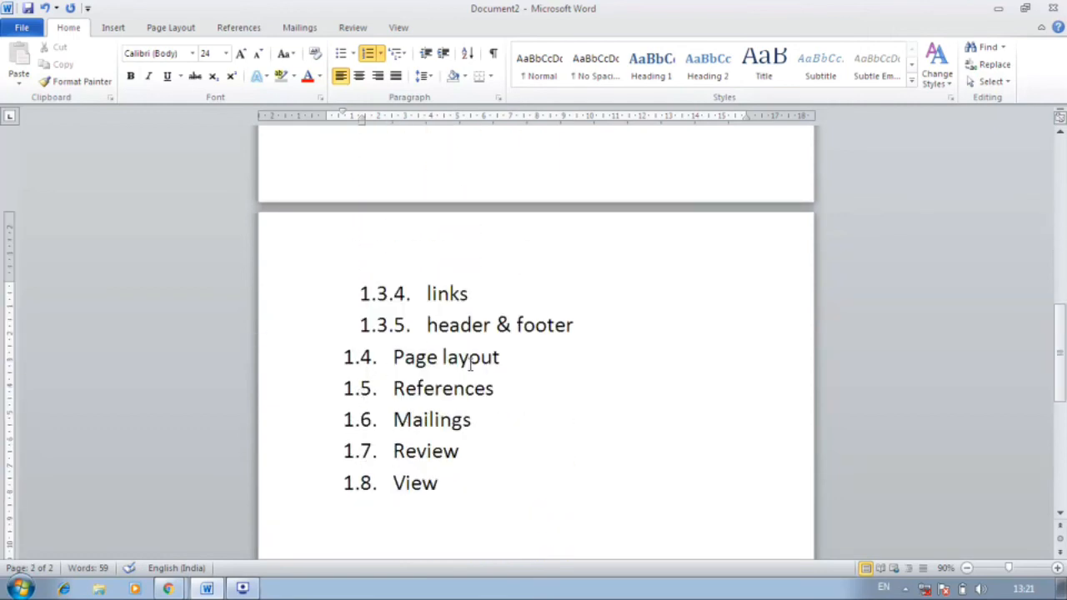
scroll(379, 496, "up", 20)
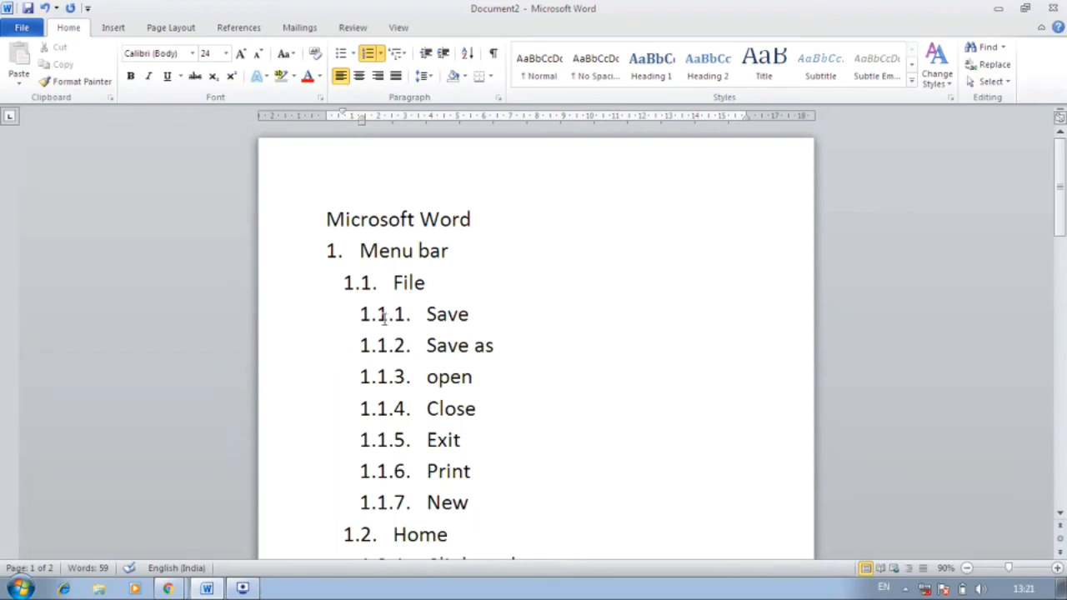
Step: Select the whole list from Menu bar to View and apply the 1), a), i) multilevel format
left_click_drag(302, 261, 459, 529)
scroll(461, 467, "up", 8)
scroll(460, 445, "up", 7)
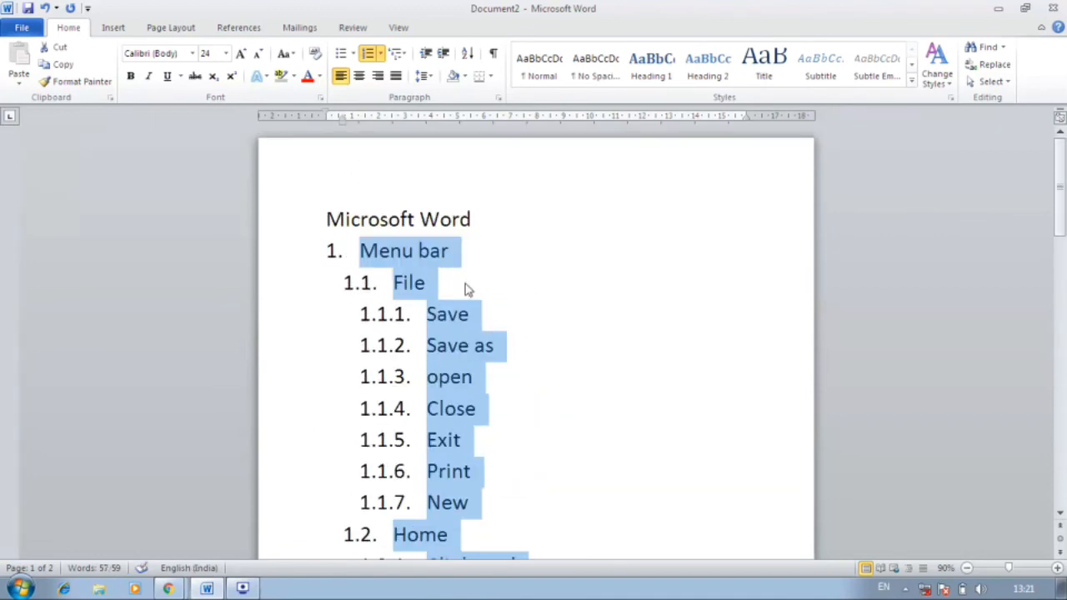
left_click(397, 53)
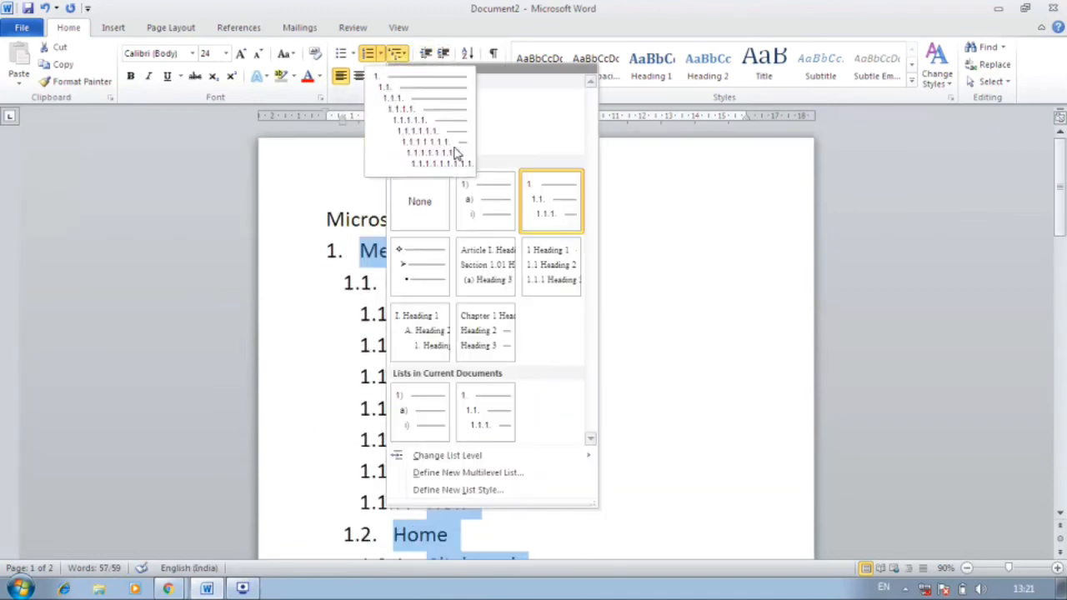
left_click(497, 208)
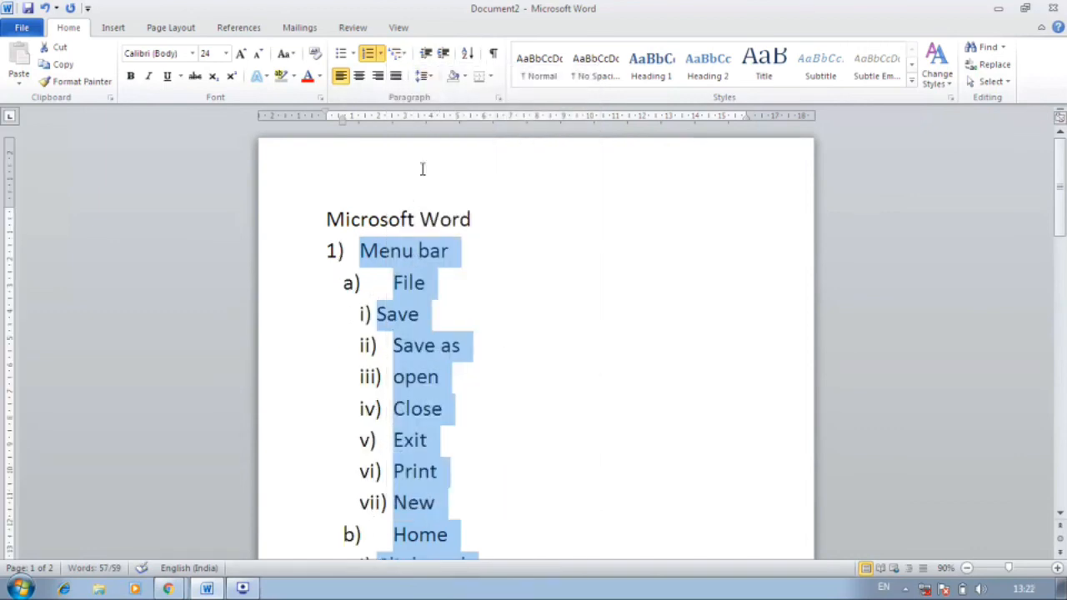
Step: Try the symbol-bullet multilevel format on the selected list, and remove it with None
left_click(396, 54)
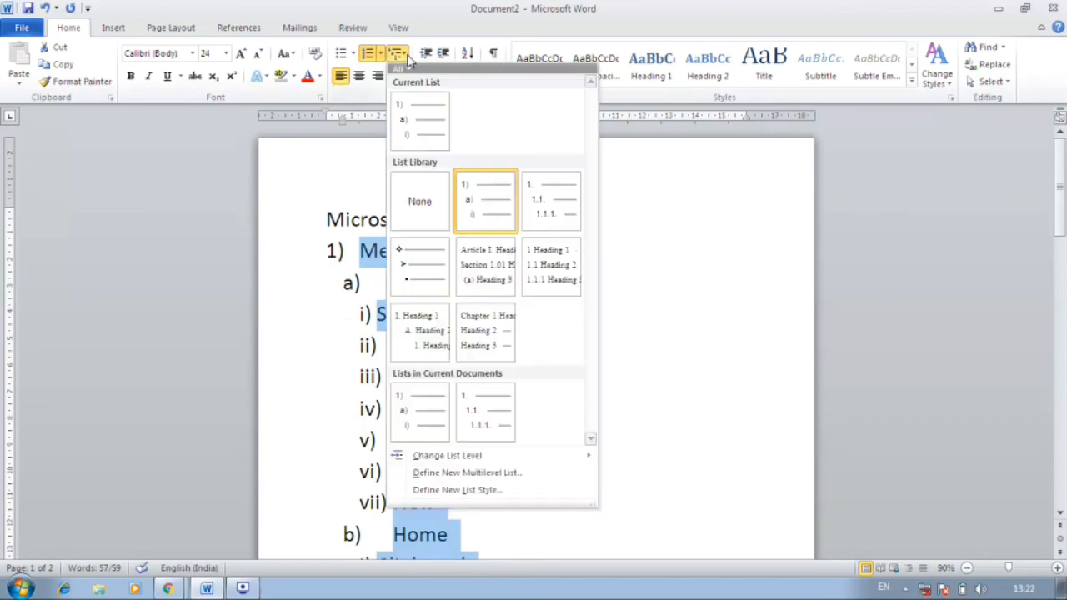
left_click(419, 291)
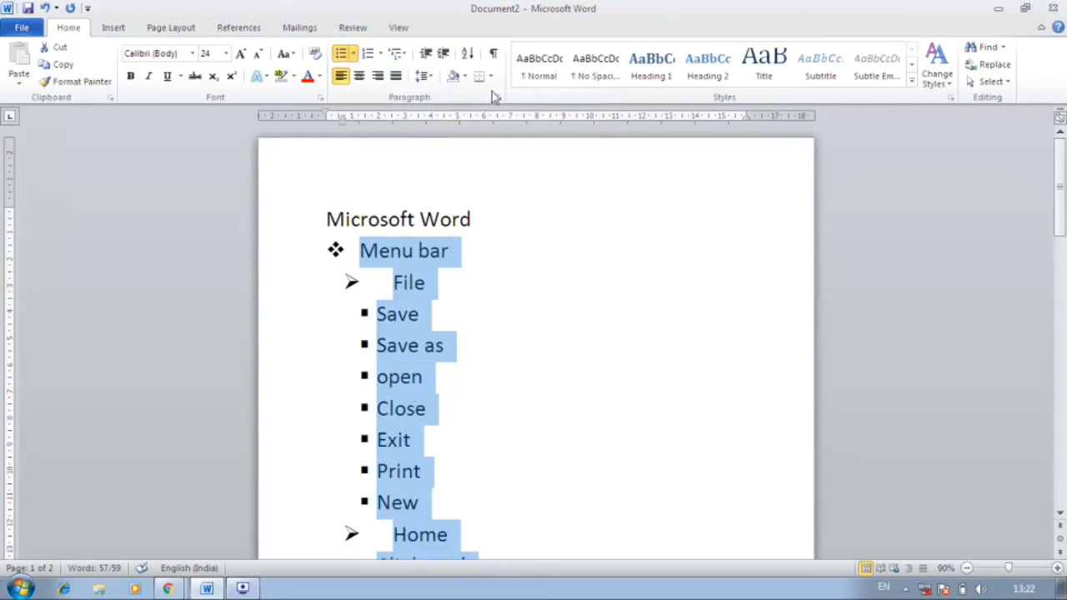
left_click(397, 53)
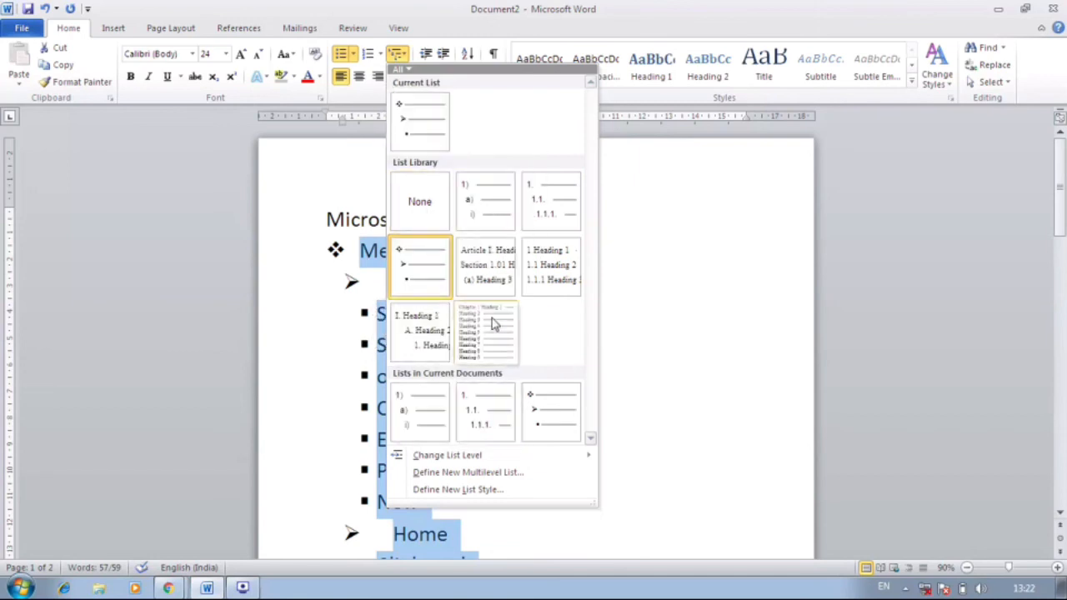
left_click(425, 213)
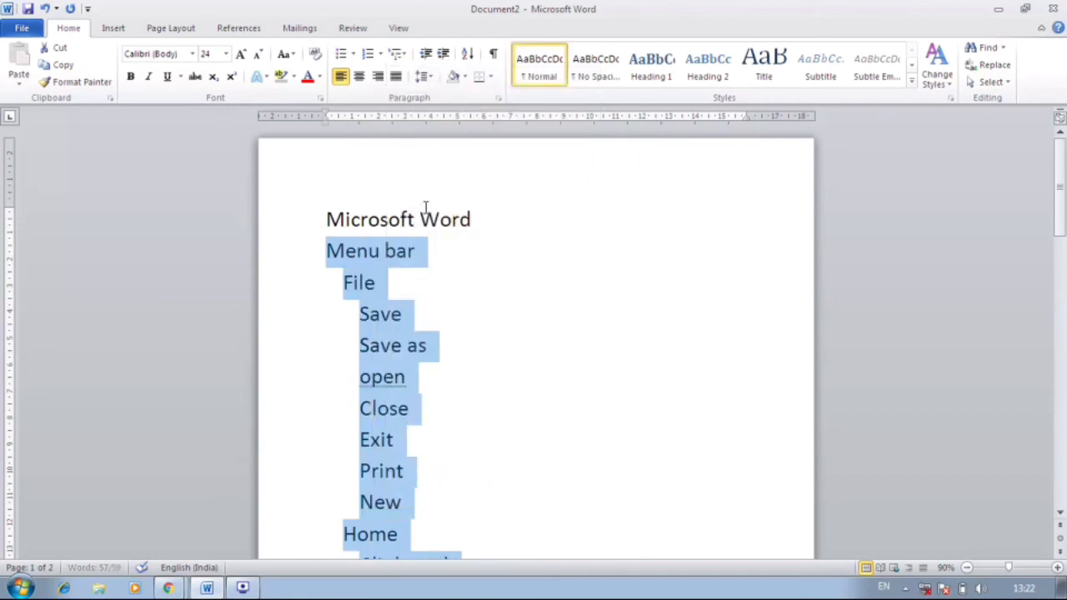
Step: Apply the 1., 1.1., 1.1.1. multilevel format to the selected list and check it through to View
left_click(397, 54)
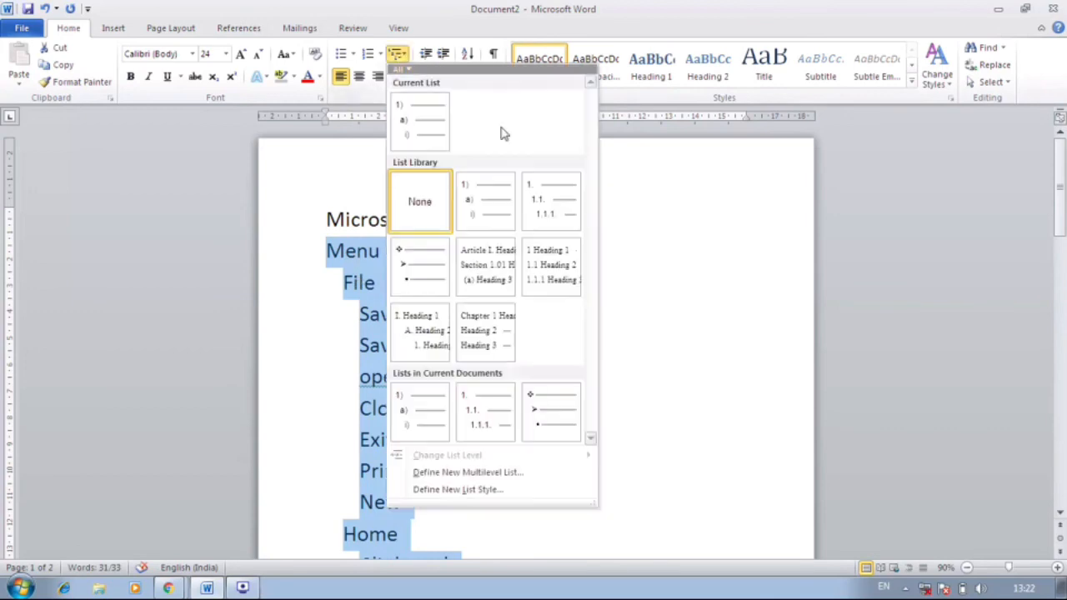
left_click(524, 214)
left_click(536, 325)
scroll(536, 325, "down", 15)
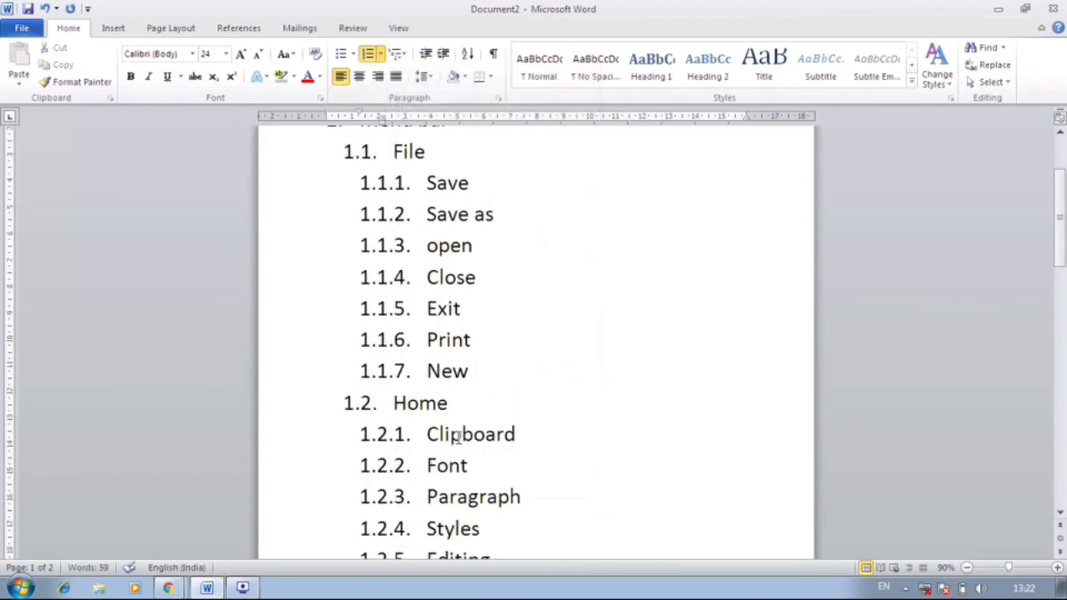
scroll(458, 438, "down", 1)
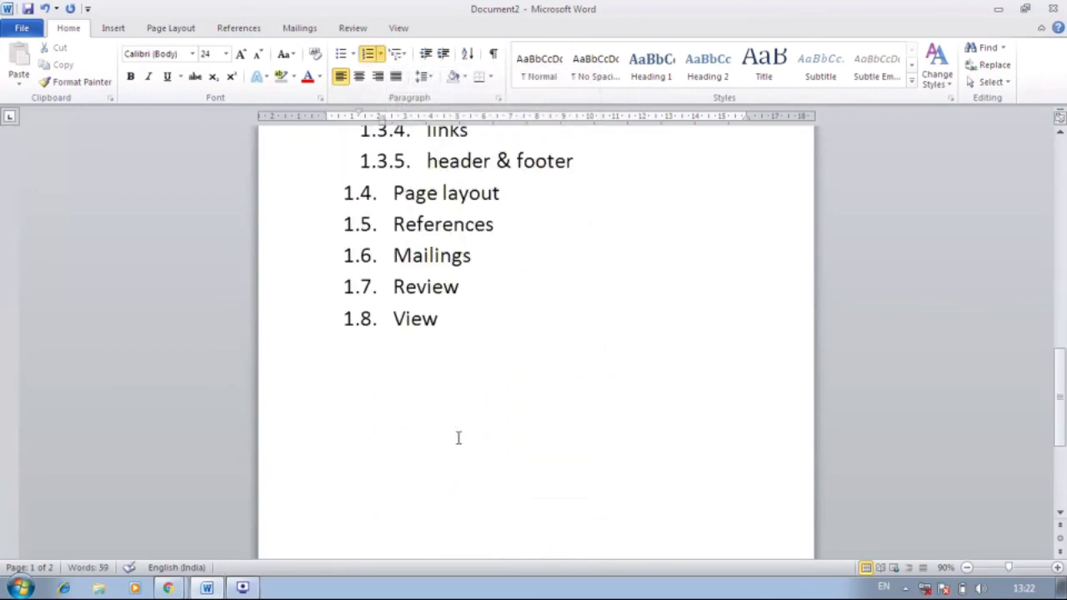
scroll(458, 437, "up", 10)
scroll(457, 438, "up", 3)
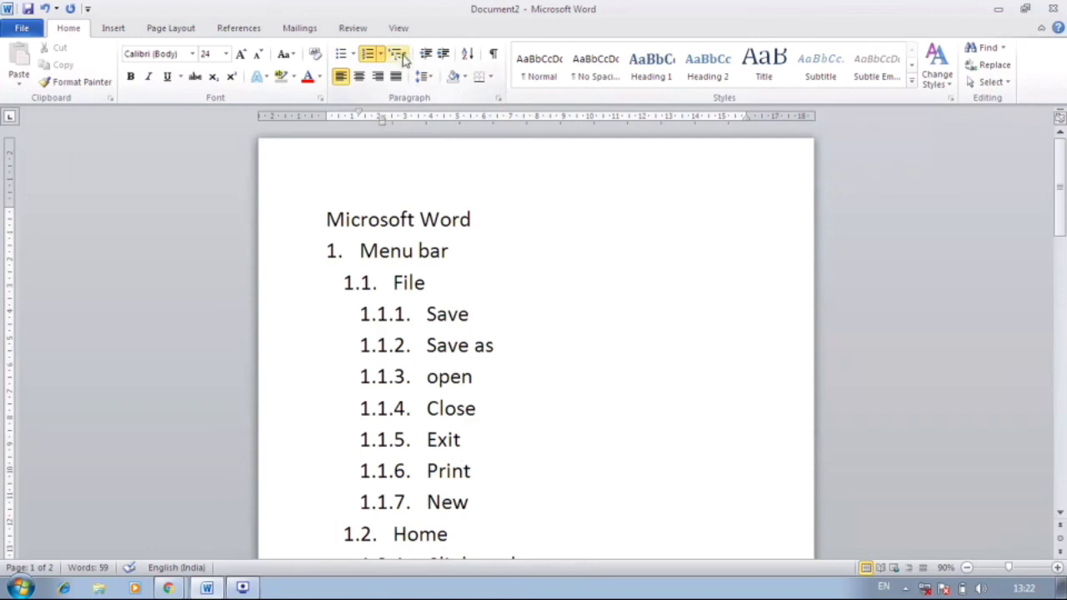
Step: Select the second-level numbering beside File and examine the available multilevel list formats without changing the list
left_click(470, 241)
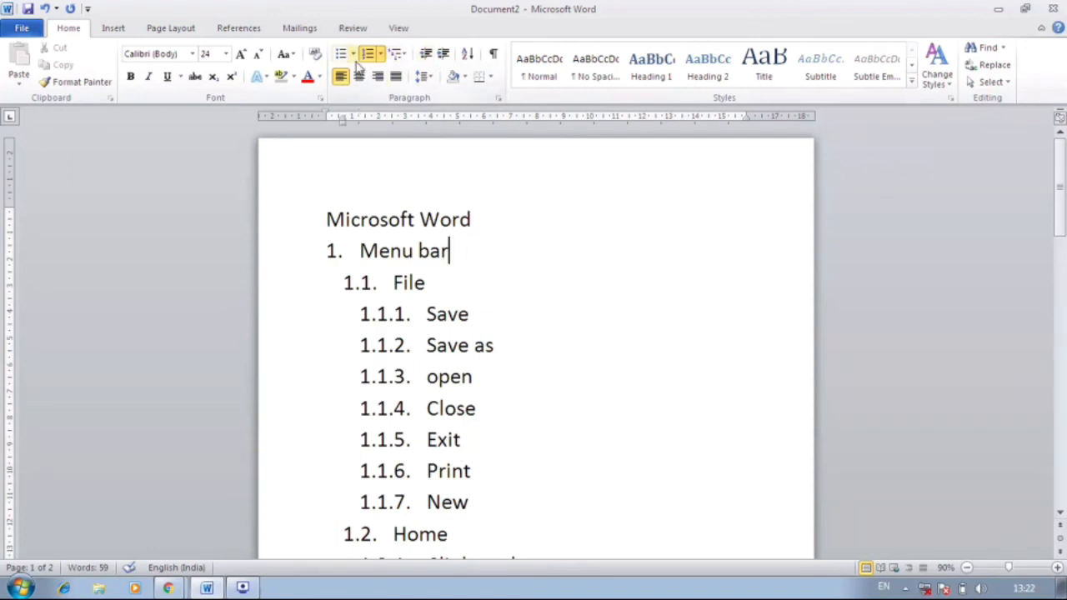
left_click(355, 60)
left_click(462, 310)
left_click(462, 293)
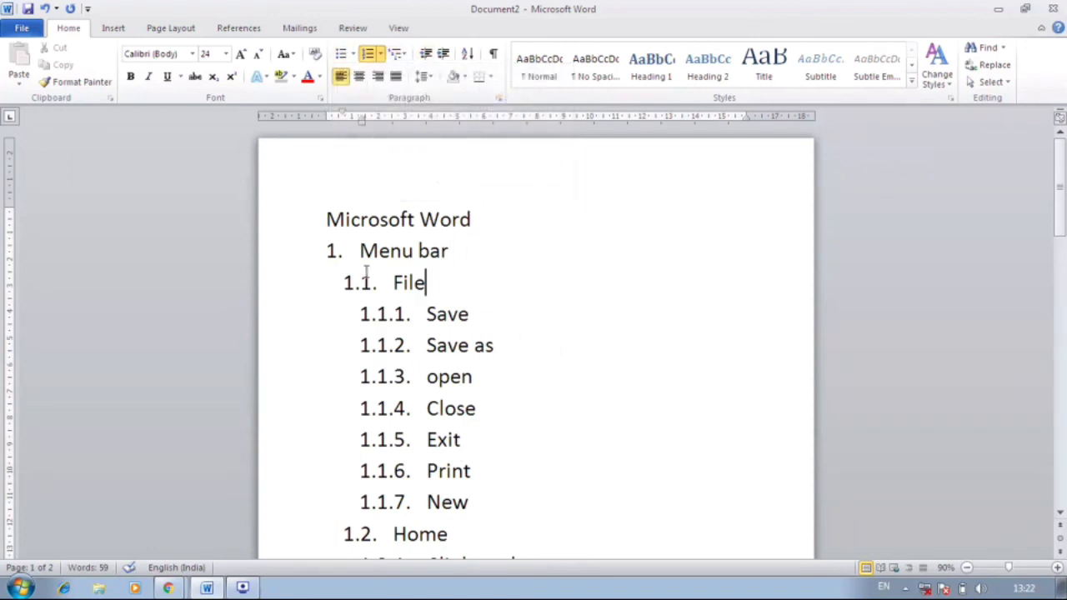
left_click(408, 54)
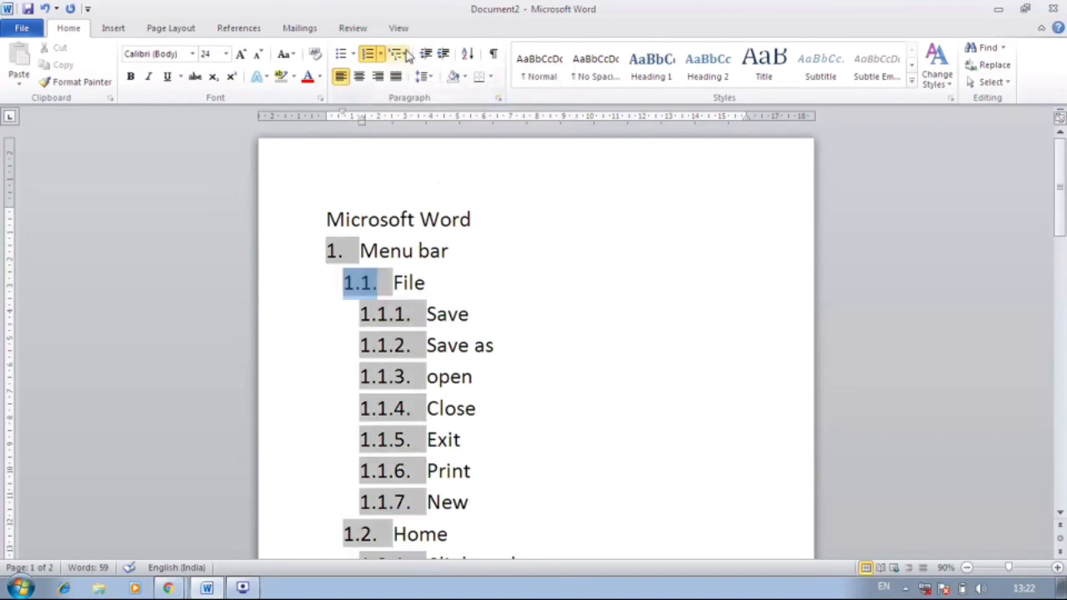
left_click(408, 54)
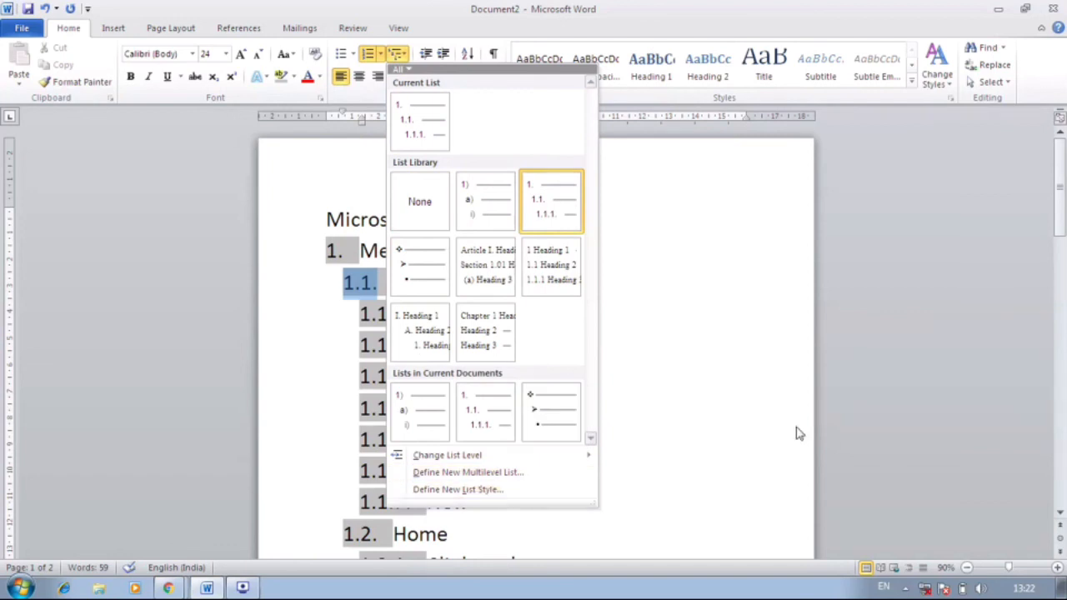
left_click(739, 422)
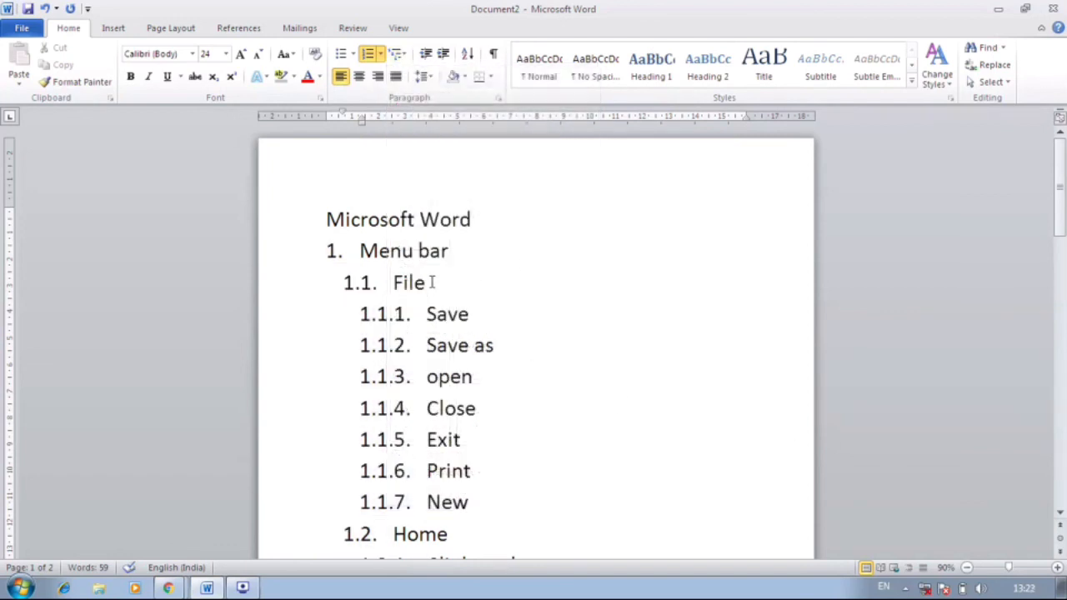